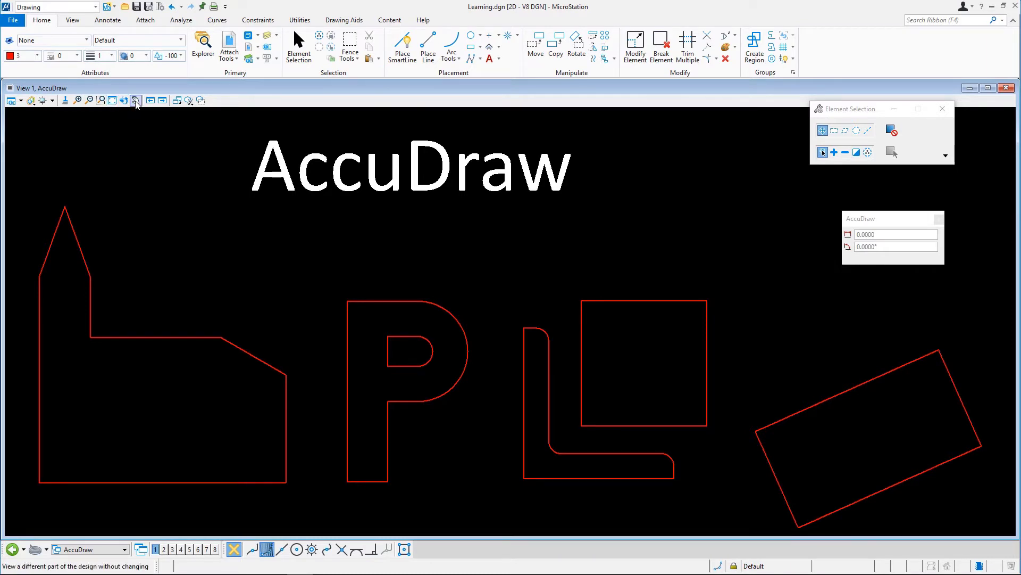
# Place a circle by its center in an empty area of the drawing, defining its radius point at X 11.5 and Y 7
pyautogui.click(137, 100)
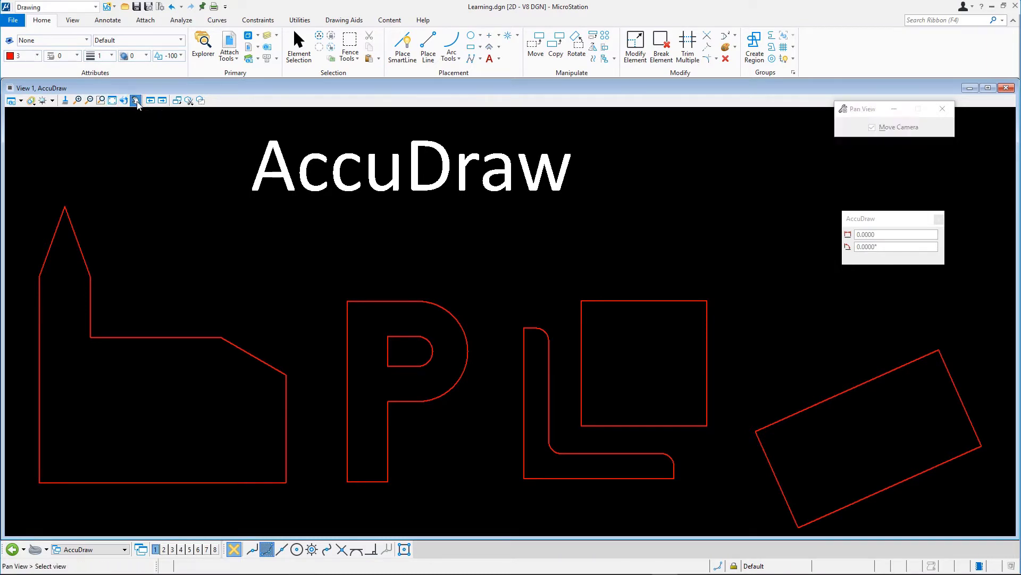
pyautogui.moveTo(713, 292)
pyautogui.mouseDown()
pyautogui.moveTo(245, 239)
pyautogui.moveTo(1, 242)
pyautogui.moveTo(593, 383)
pyautogui.moveTo(57, 212)
pyautogui.moveTo(48, 219)
pyautogui.mouseUp()
pyautogui.moveTo(522, 356); pyautogui.dragTo(209, 362)
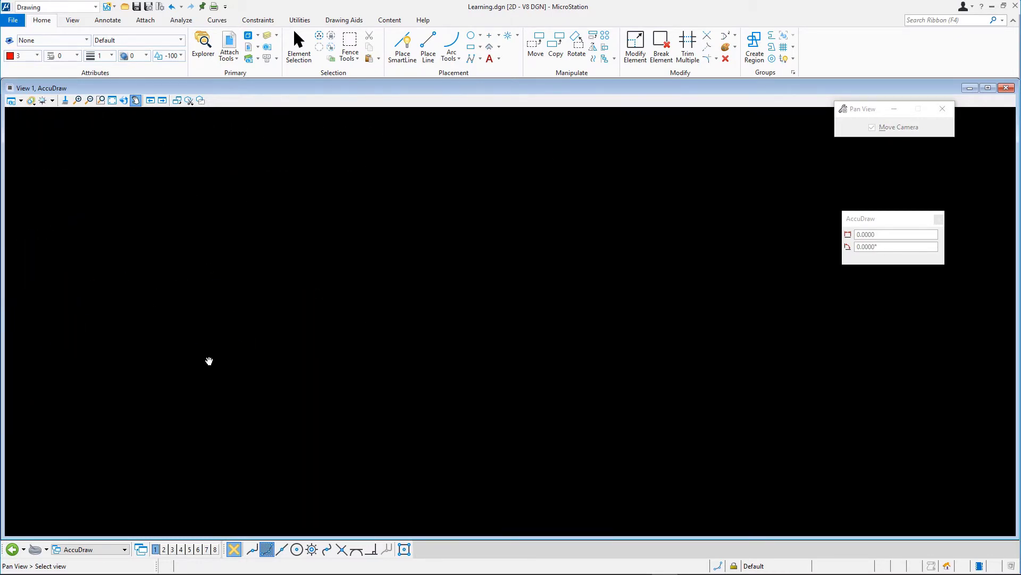
pyautogui.rightClick(209, 361)
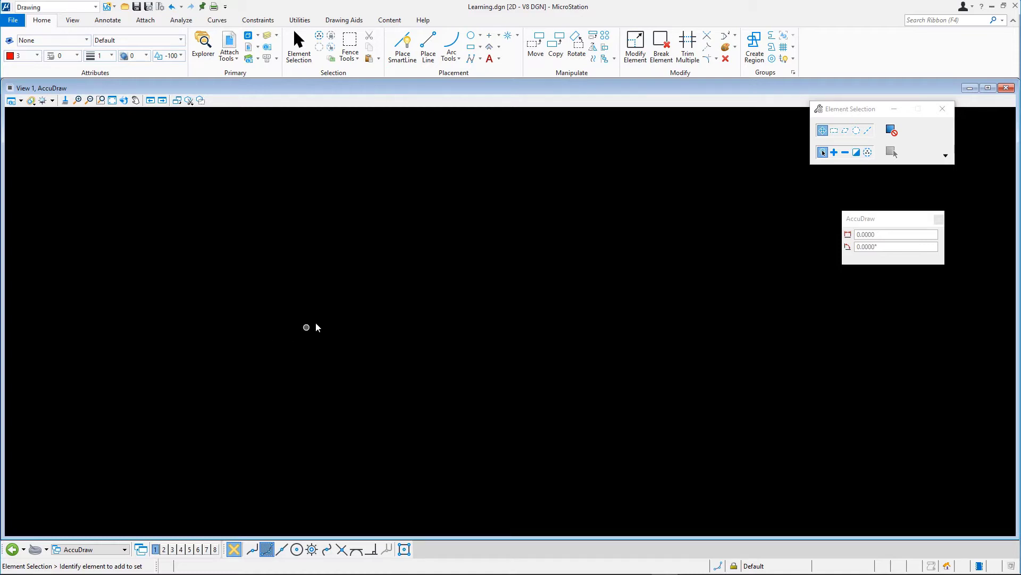
pyautogui.click(471, 35)
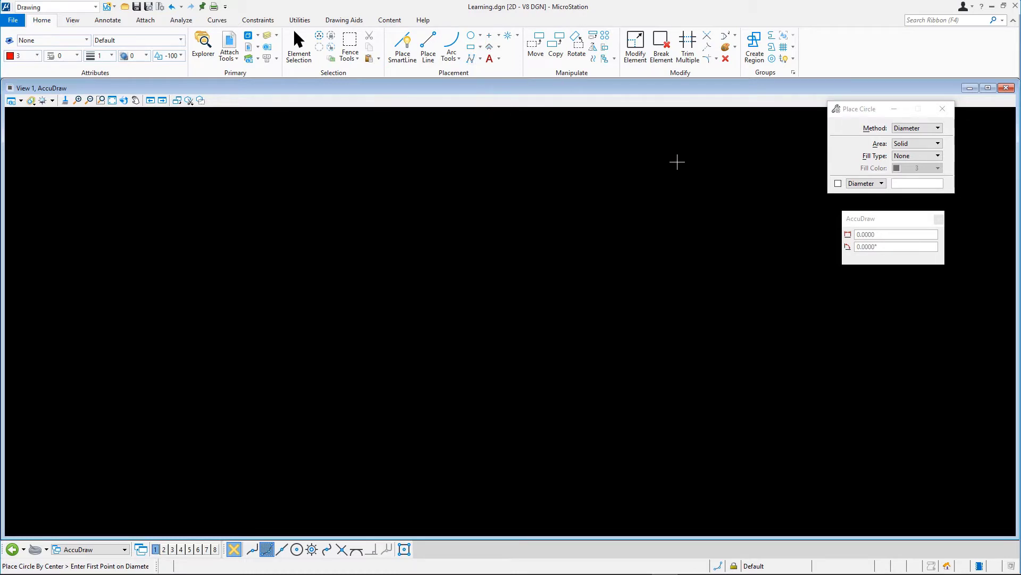
pyautogui.click(927, 129)
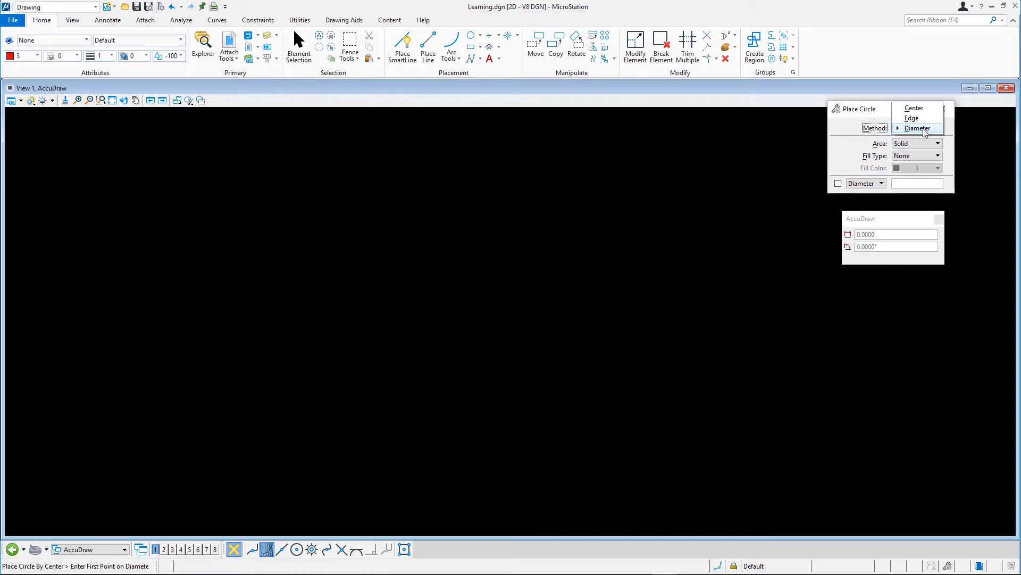
pyautogui.click(915, 109)
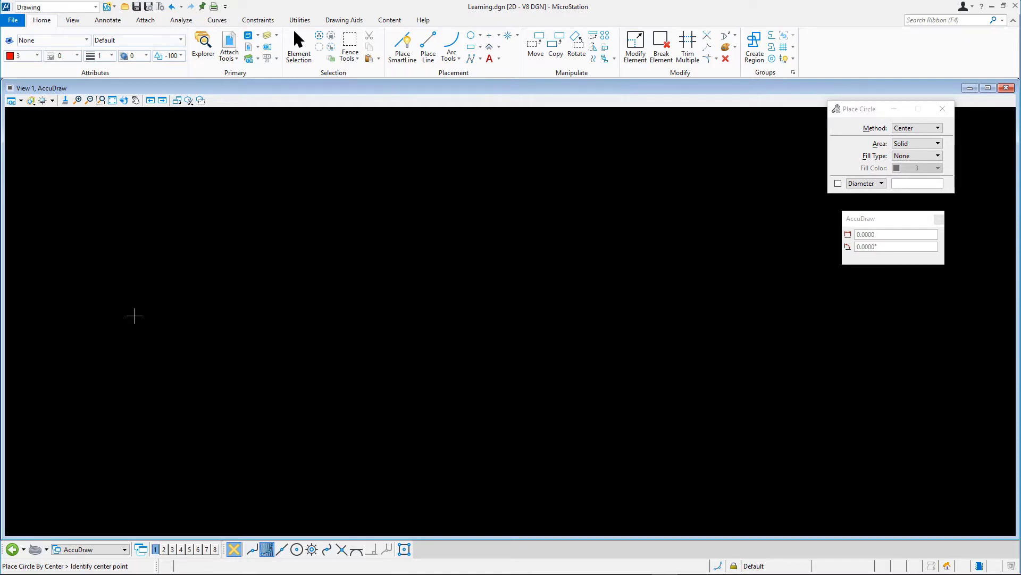
pyautogui.click(135, 316)
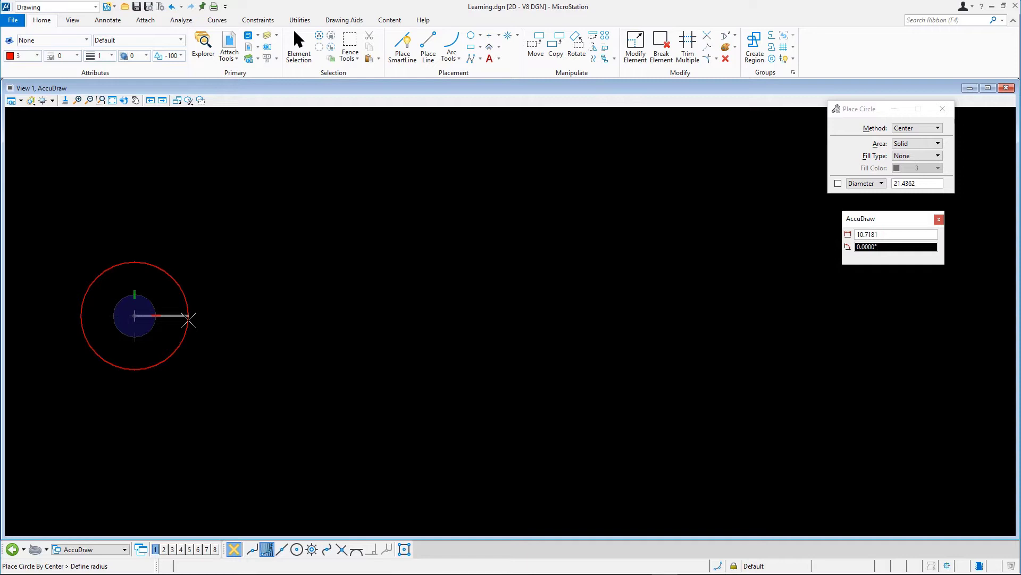
pyautogui.press('space')
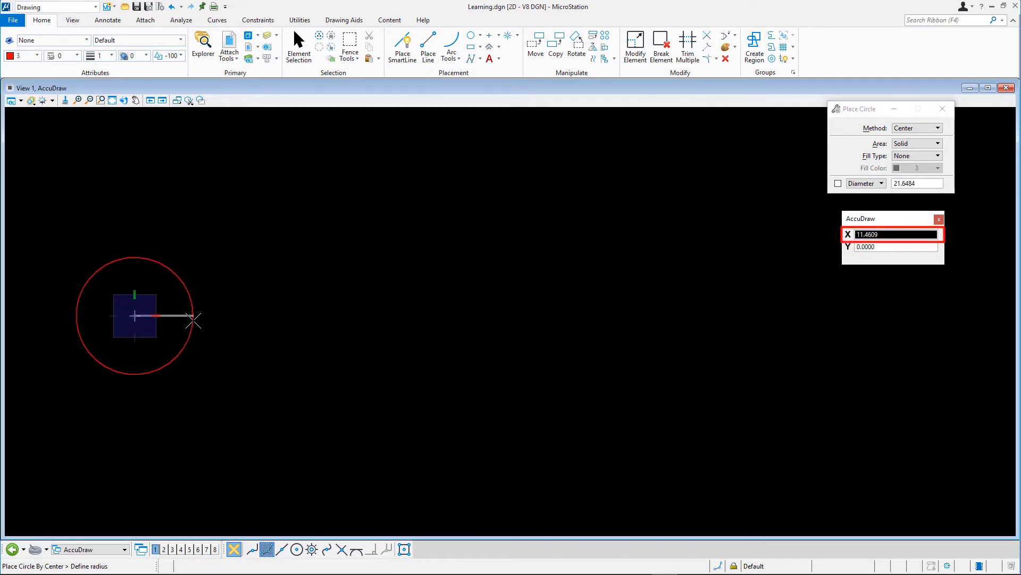
pyautogui.write('1')
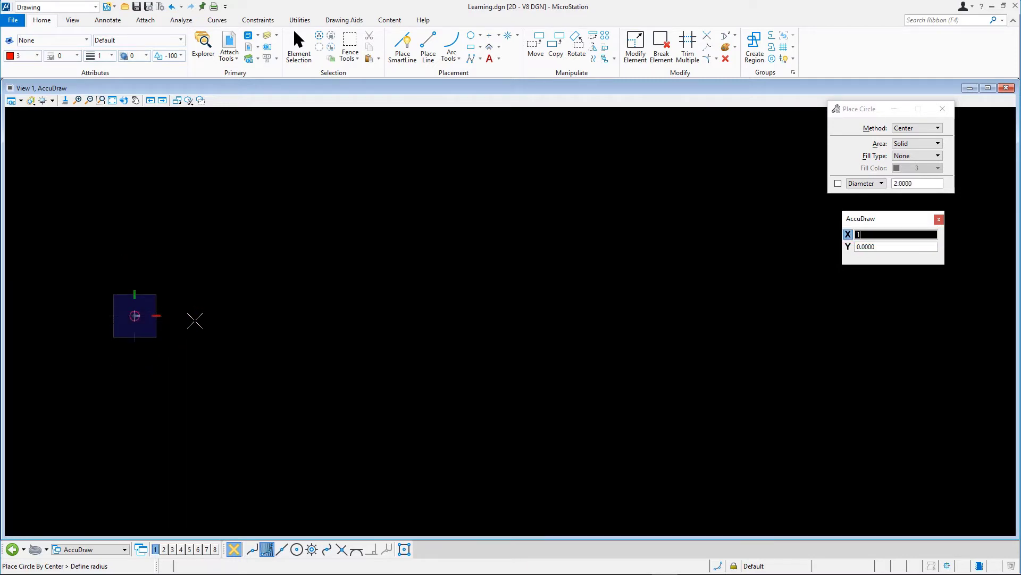
pyautogui.write('1.5')
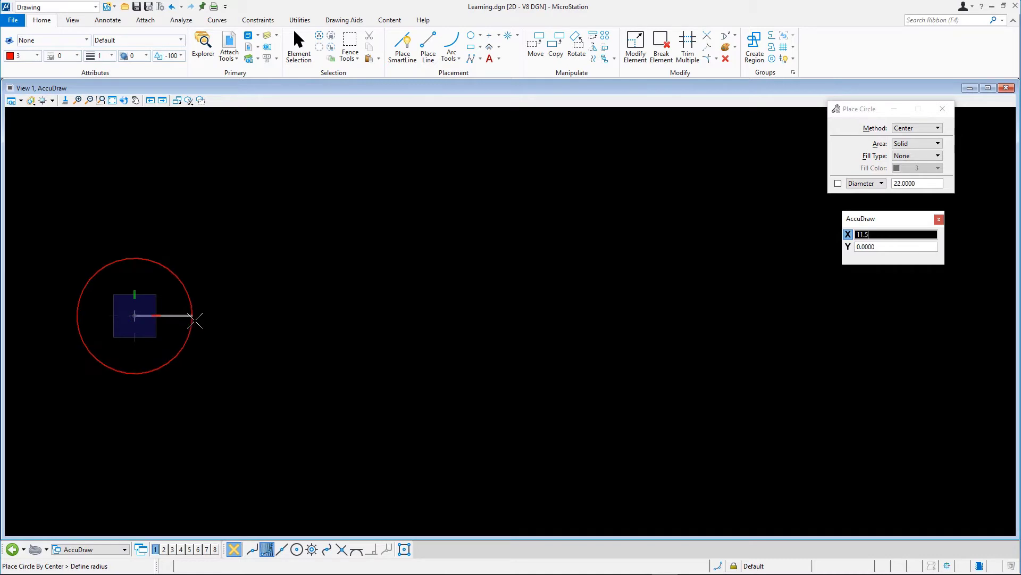
pyautogui.press('Tab')
pyautogui.write('7')
pyautogui.click(206, 323)
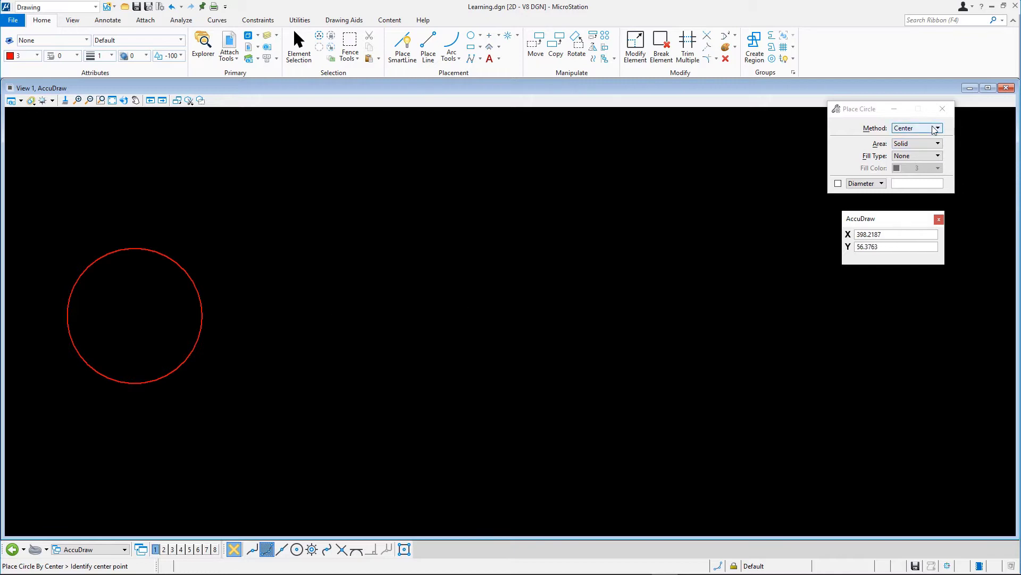
# Place a second circle beside the first using the Diameter method, with a horizontal diameter of 29.86
pyautogui.click(917, 128)
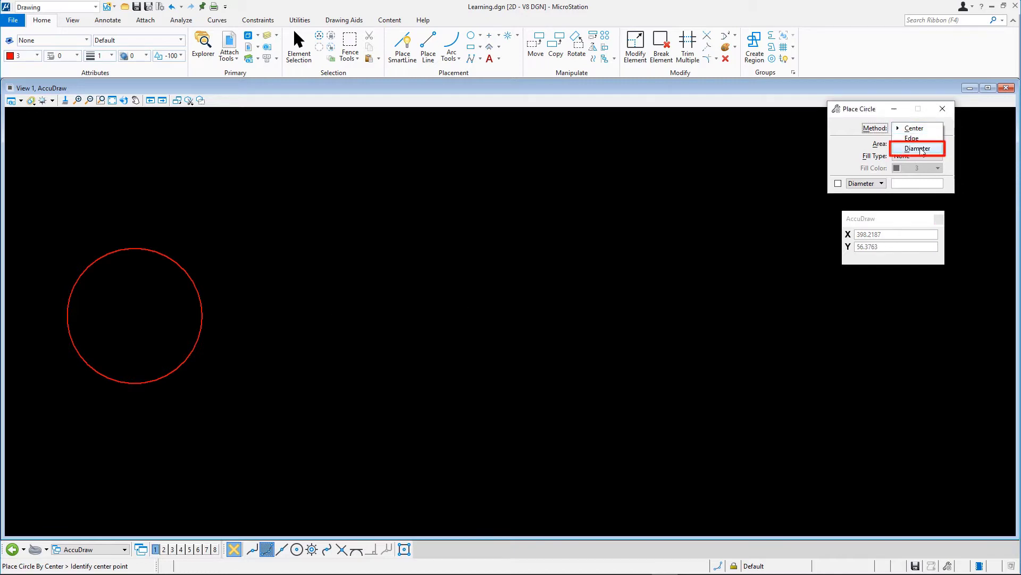
pyautogui.click(918, 149)
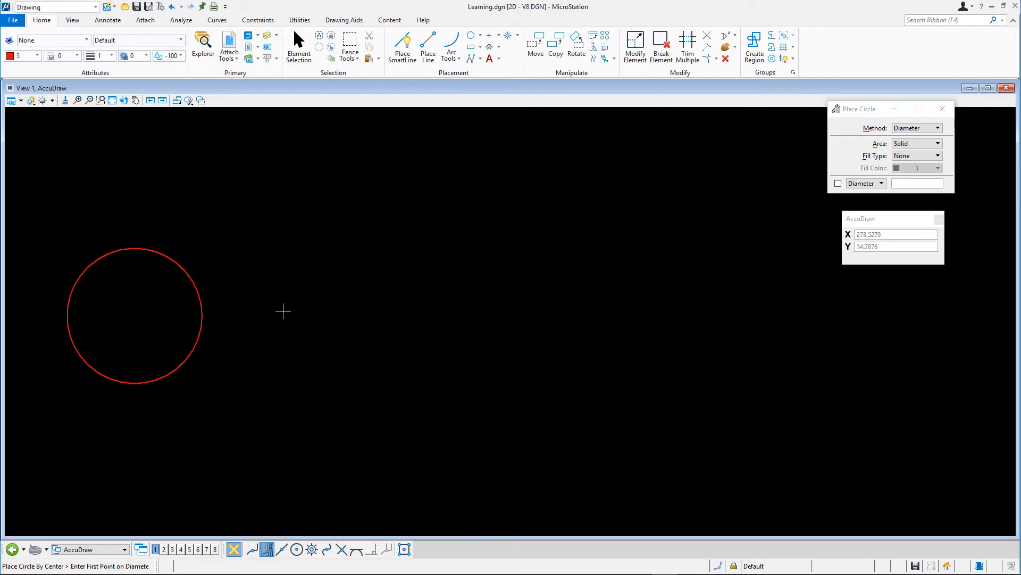
pyautogui.click(276, 313)
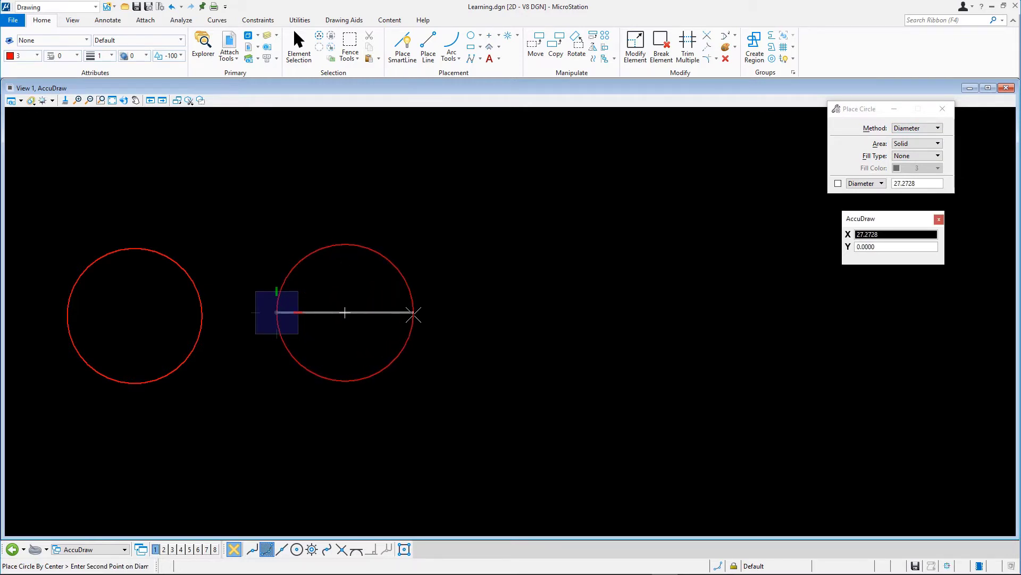
pyautogui.write('29')
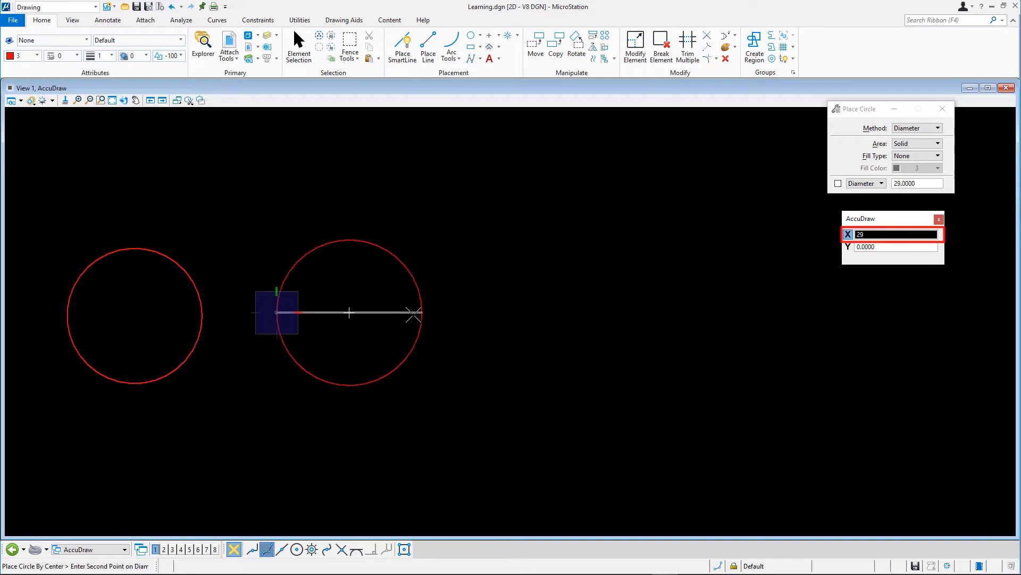
pyautogui.write('.86')
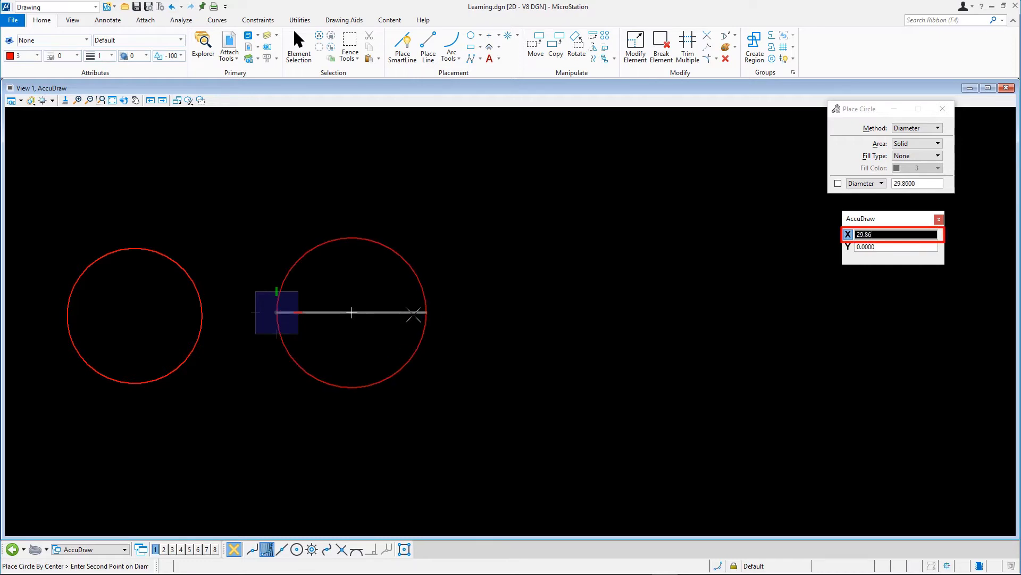
pyautogui.click(416, 314)
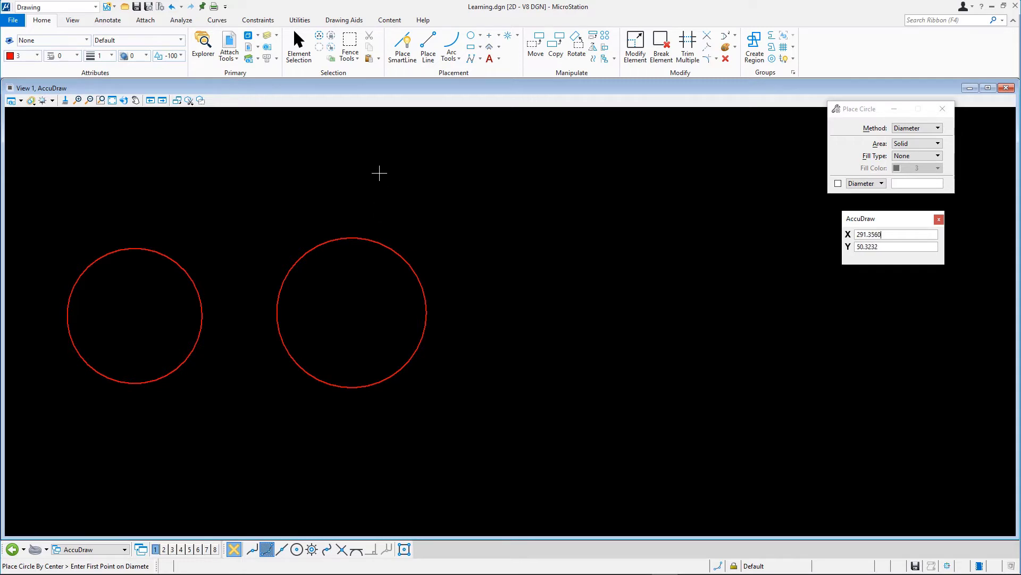
# Start a SmartLine beside the second circle with a horizontal base segment 25 long, drawn from left to right
pyautogui.click(403, 48)
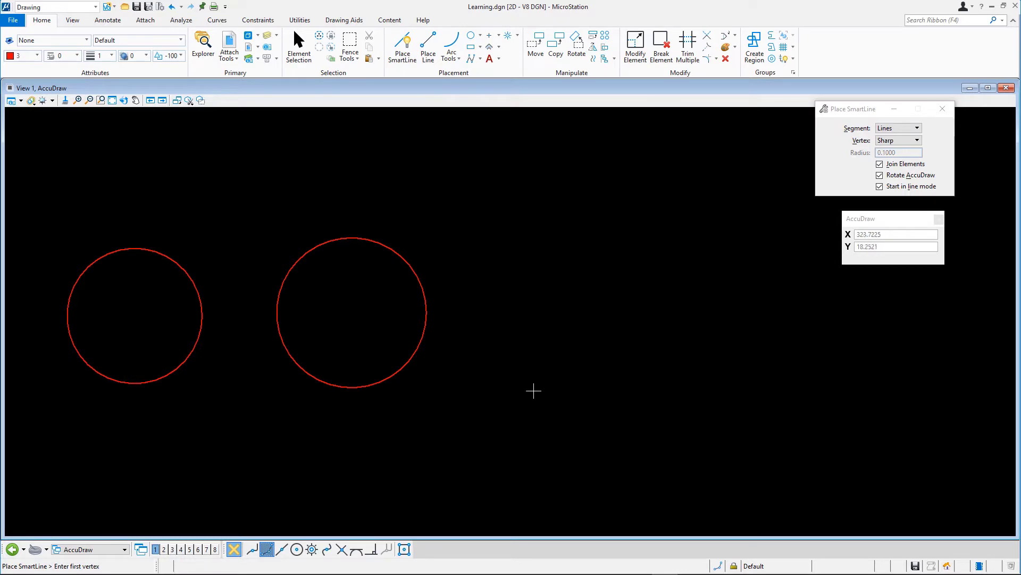
pyautogui.click(538, 393)
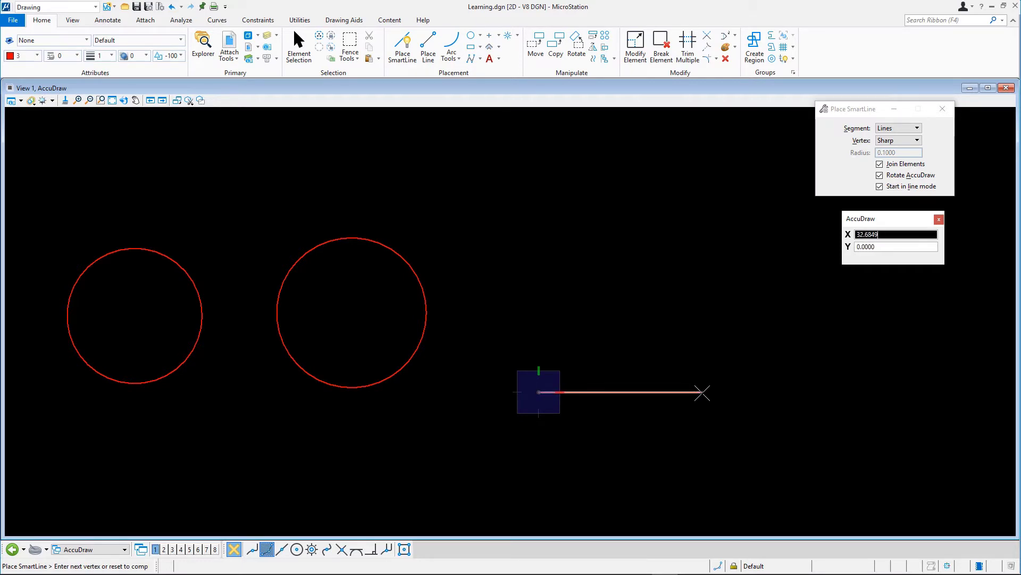
pyautogui.write('25')
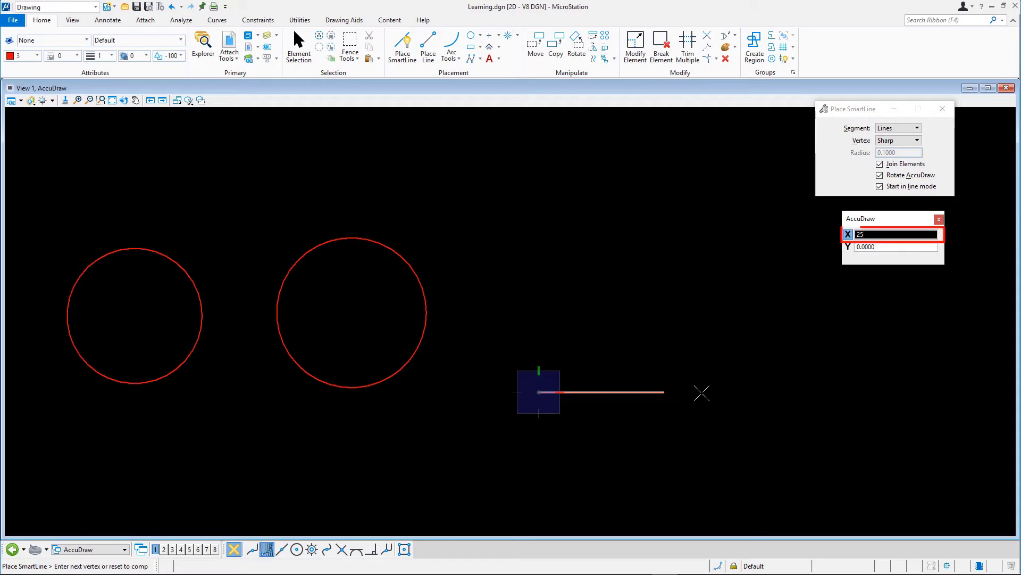
pyautogui.click(699, 394)
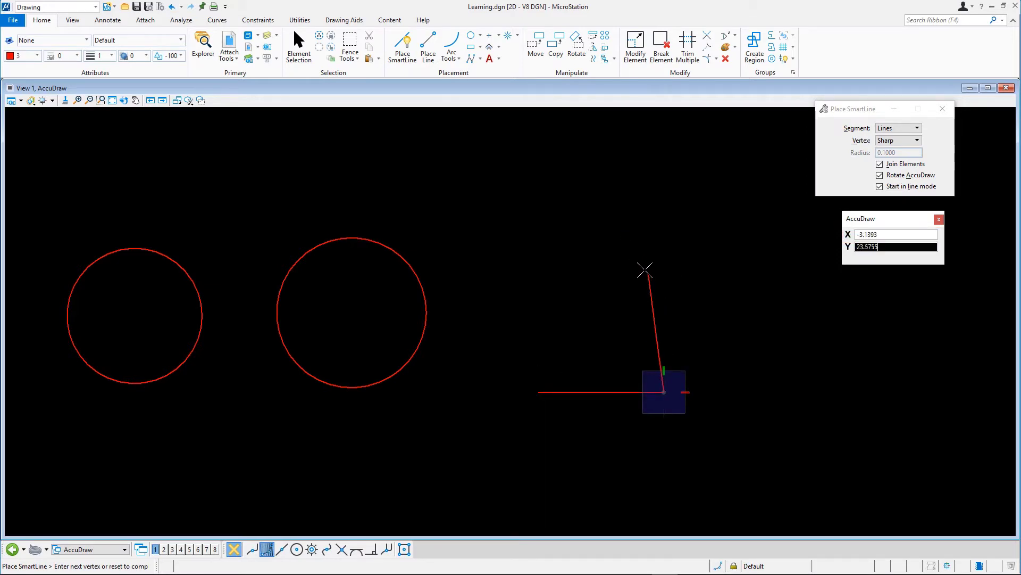
# Add a segment 30 long at an angle of -80° from the base's end and close the SmartLine into a triangle
pyautogui.press('space')
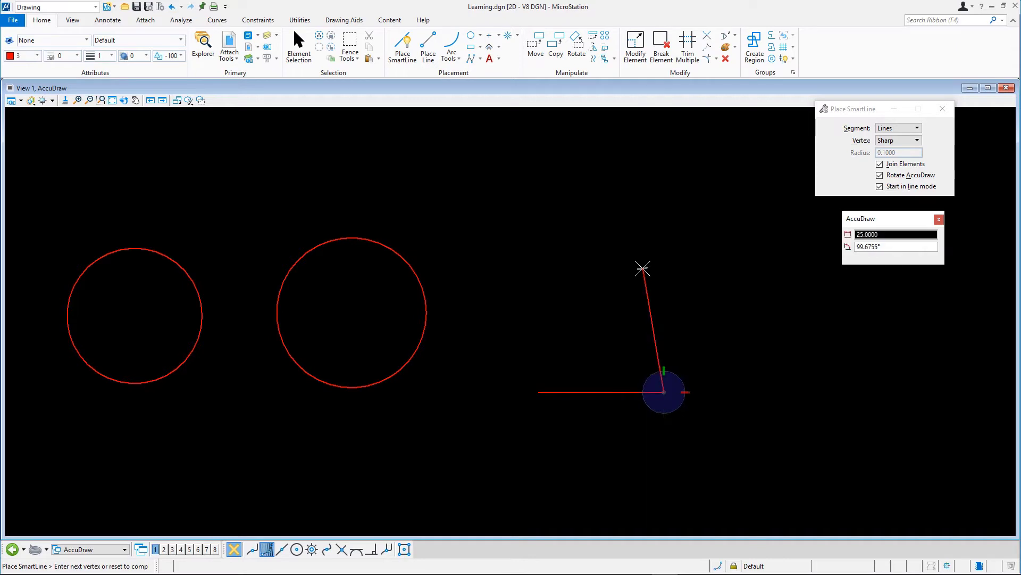
pyautogui.write('30')
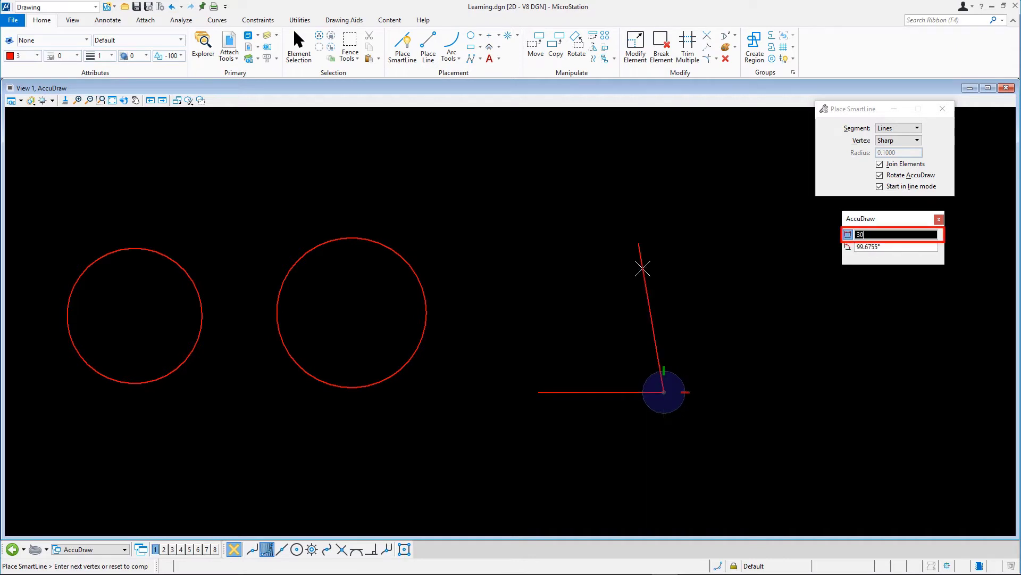
pyautogui.press('Tab')
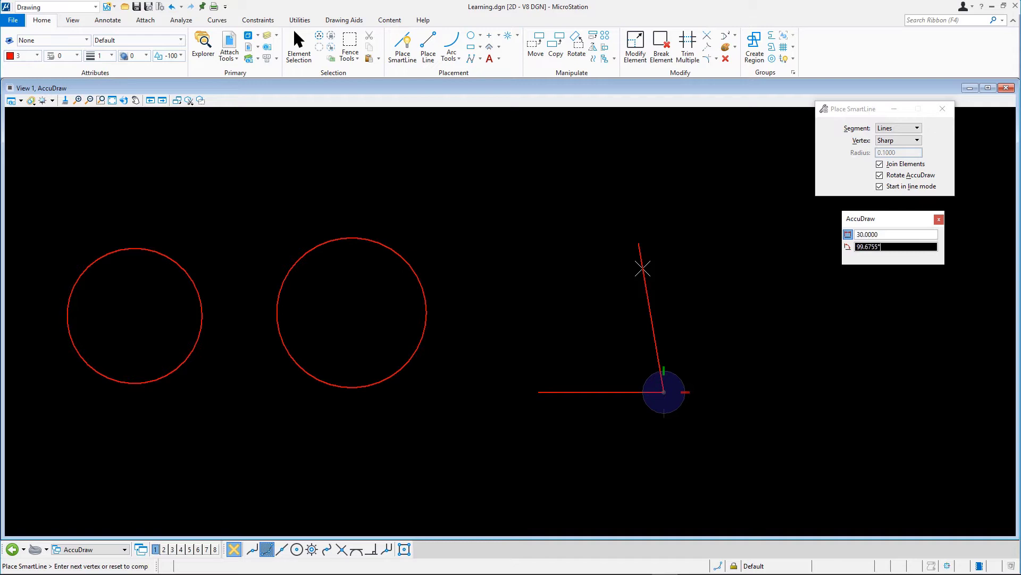
pyautogui.write('-80')
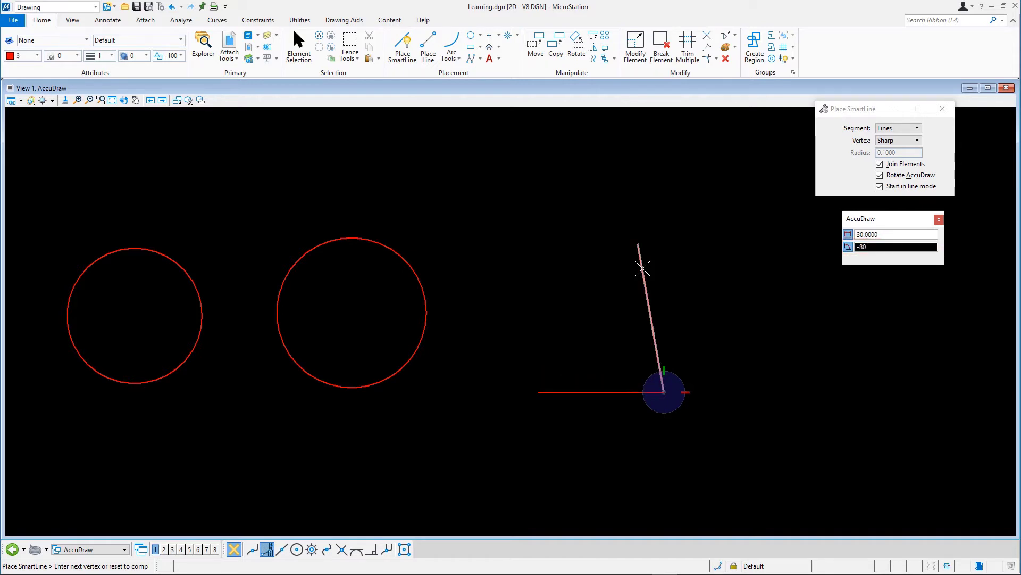
pyautogui.click(637, 251)
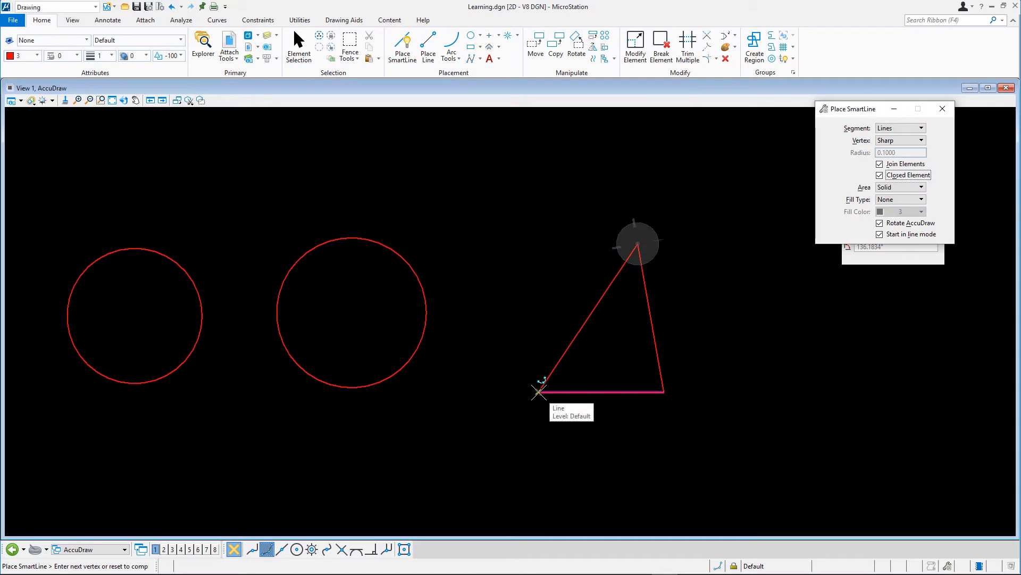
pyautogui.click(539, 392)
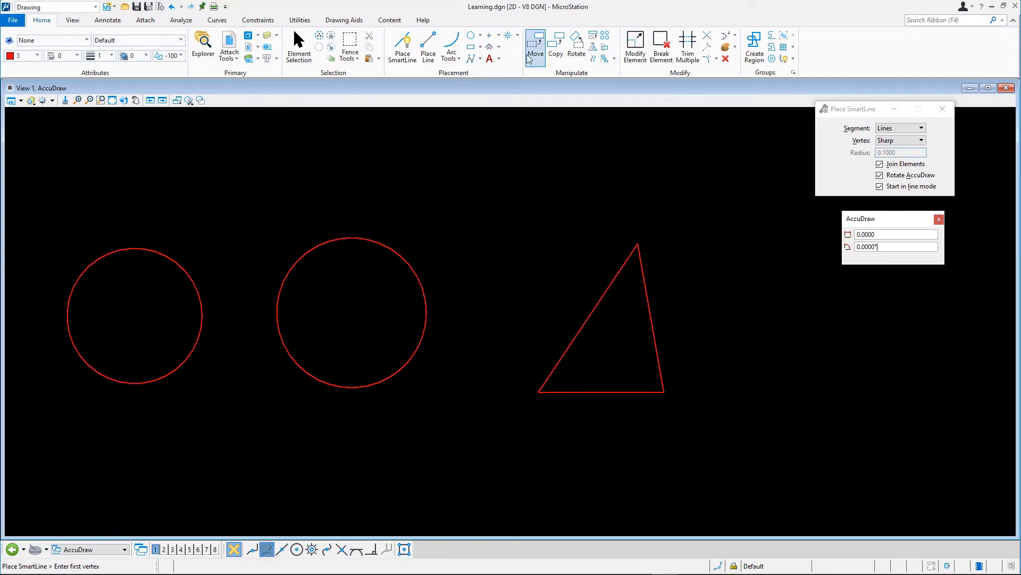
# Inscribe a circle in the triangle using the Edge method and Tangent snaps to all three sides
pyautogui.click(472, 36)
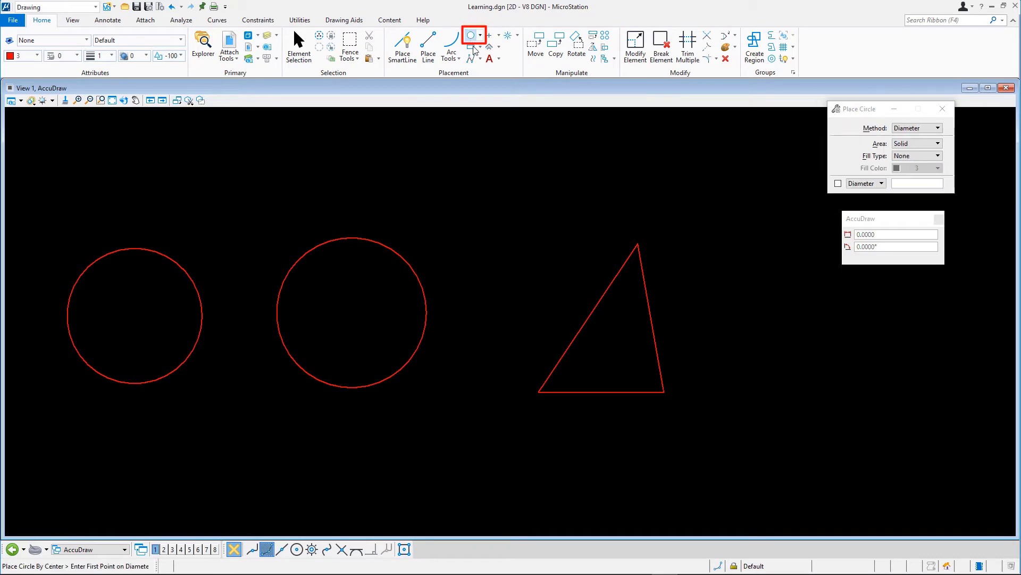
pyautogui.click(907, 129)
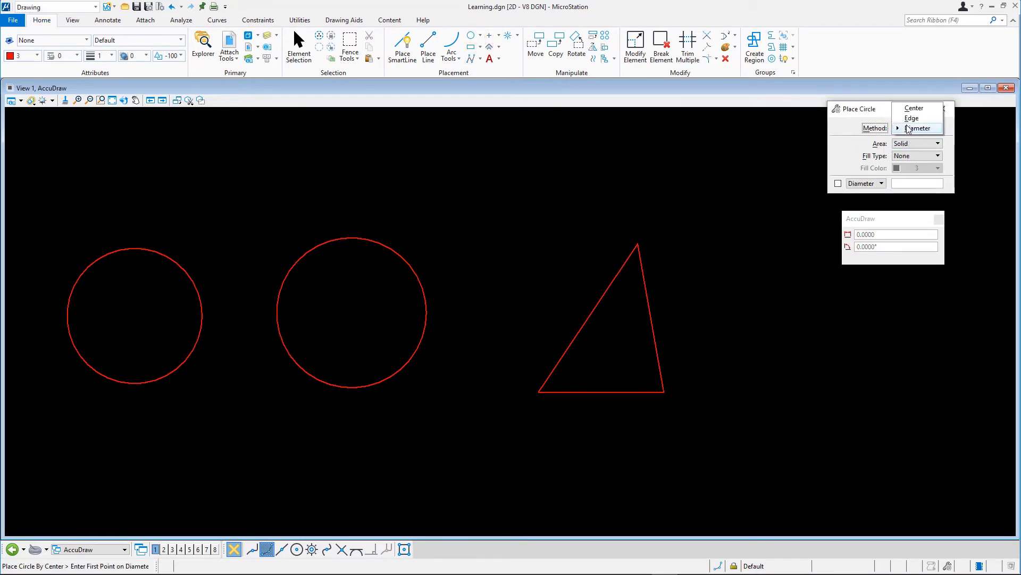
pyautogui.click(911, 118)
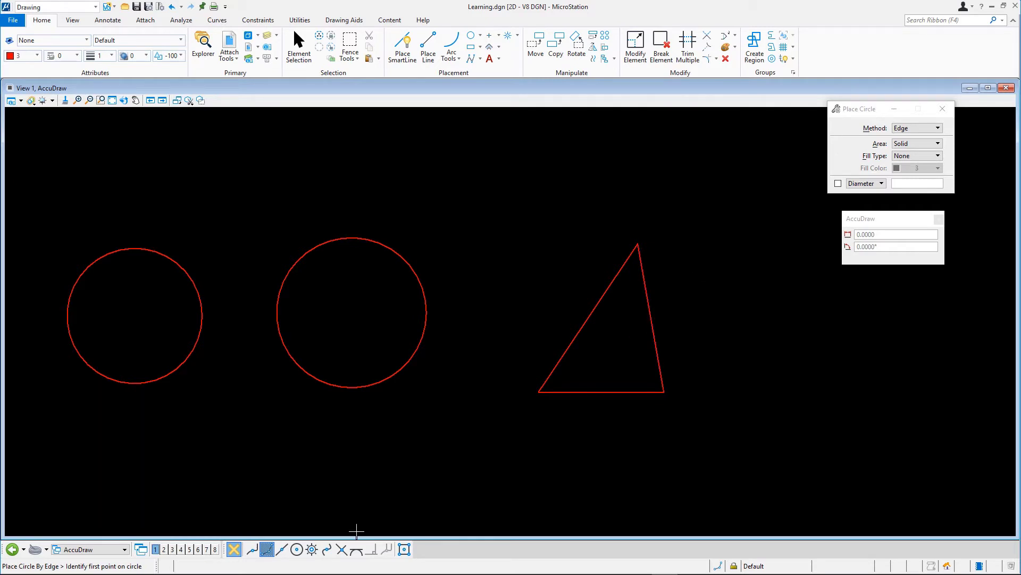
pyautogui.click(357, 550)
pyautogui.click(587, 320)
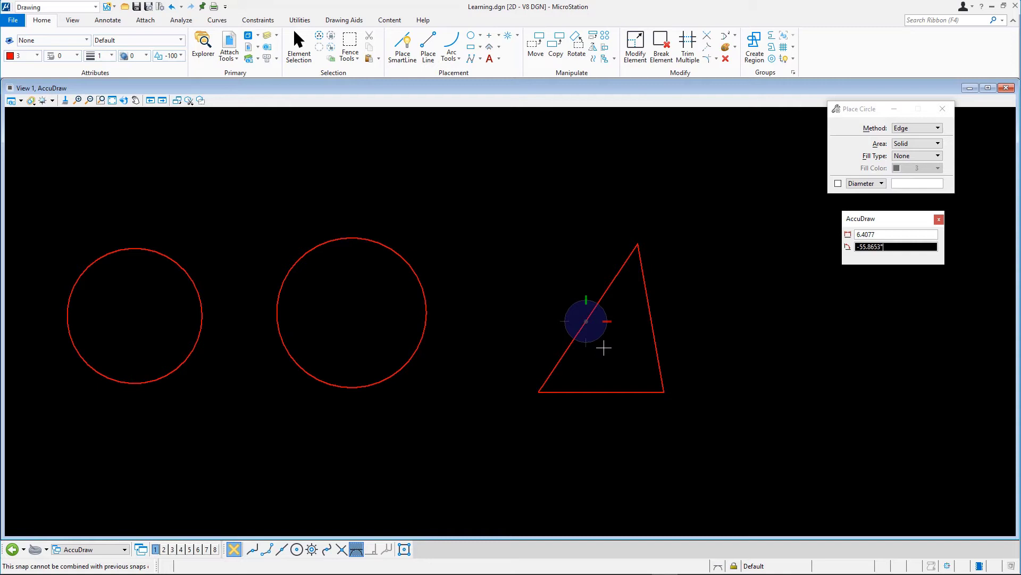
pyautogui.click(653, 323)
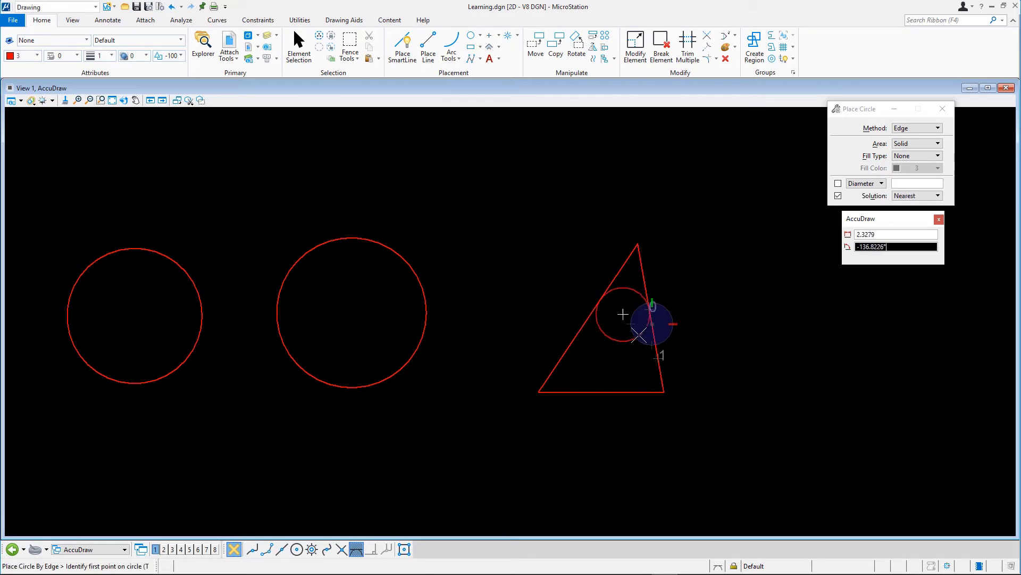
pyautogui.click(615, 392)
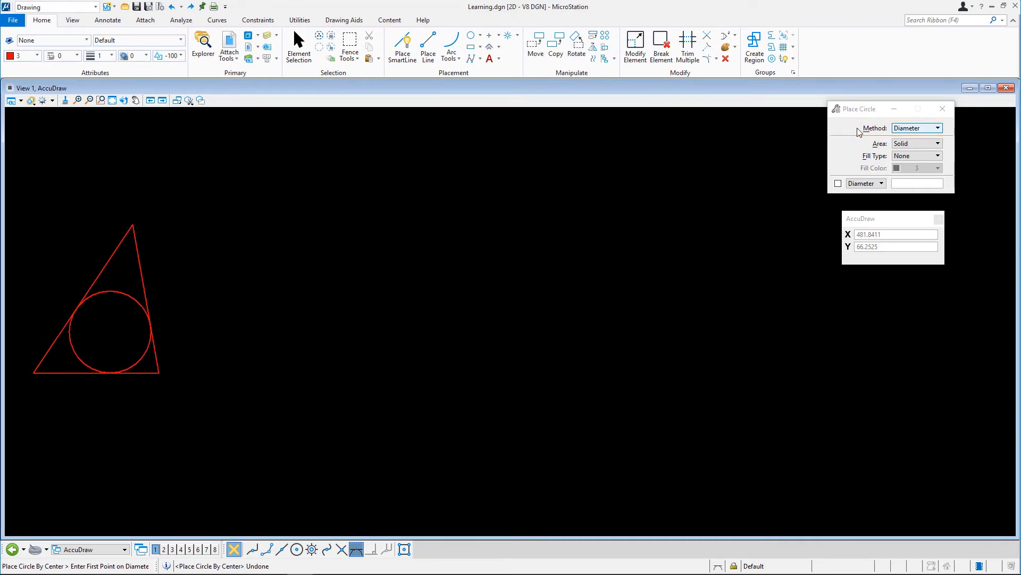
# Place a circle between the triangle and the empty area beside it using the Diameter method, with a horizontal diameter of 31.6
pyautogui.click(256, 313)
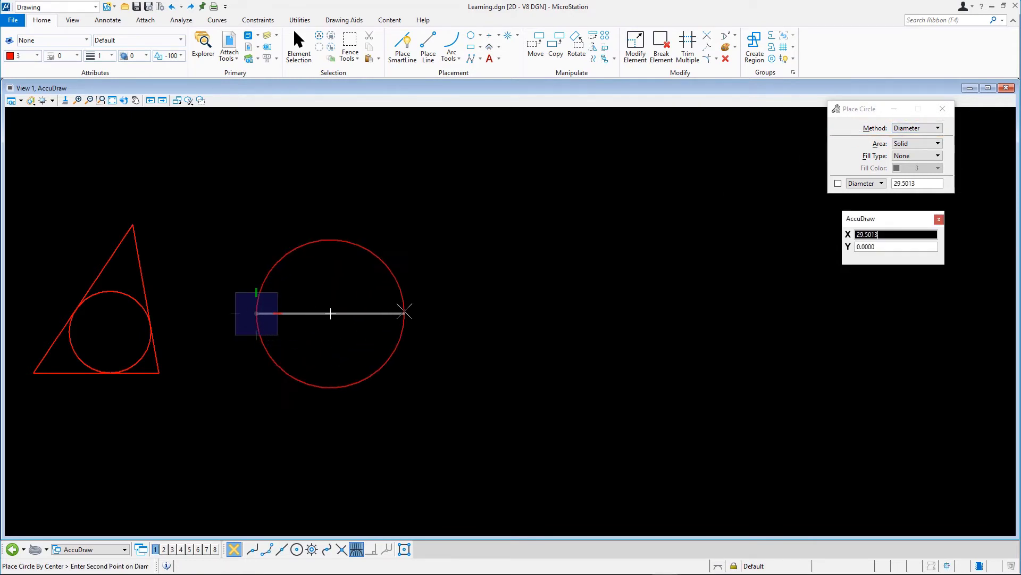
pyautogui.write('31')
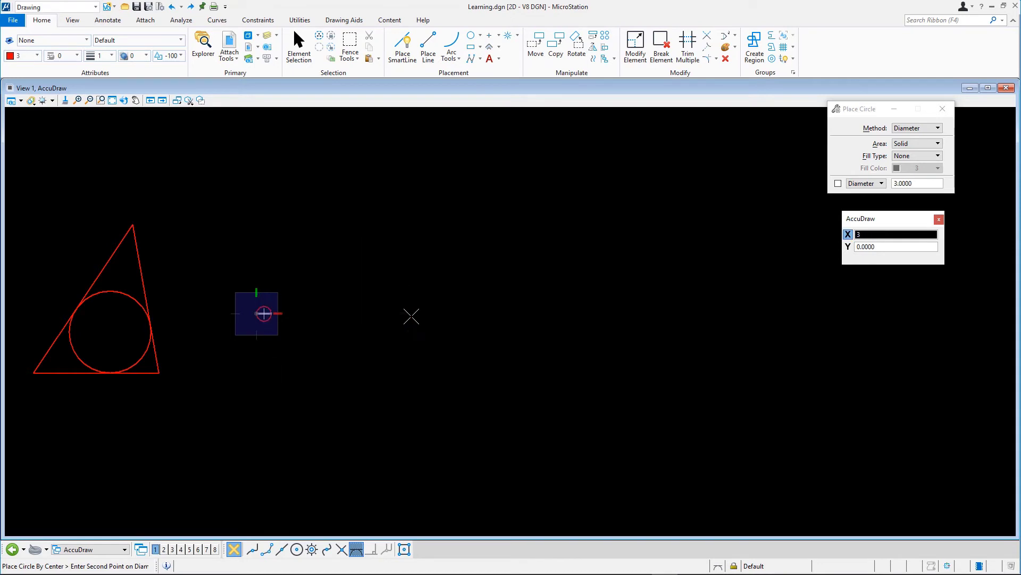
pyautogui.write('.6000')
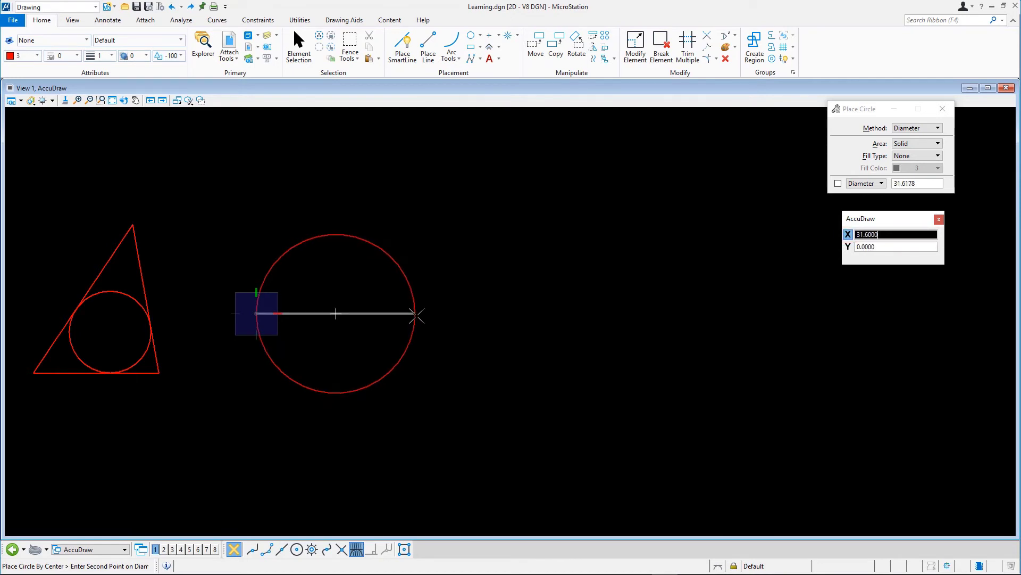
pyautogui.click(417, 315)
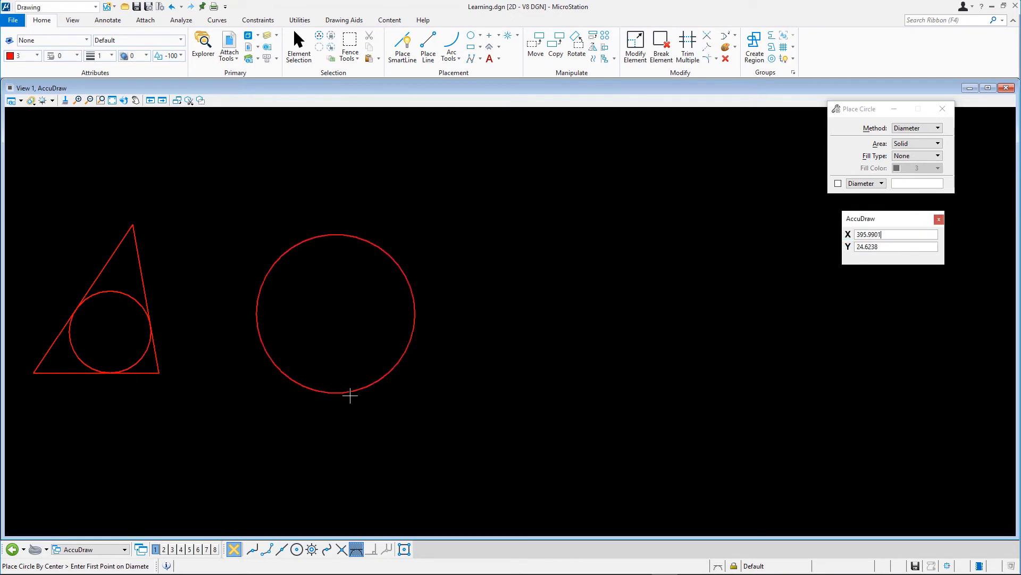
# Place two stacked circles inside the 31.6 circle by Diameter, using Keypoint snaps from its top and bottom quadrants to its center
pyautogui.click(271, 548)
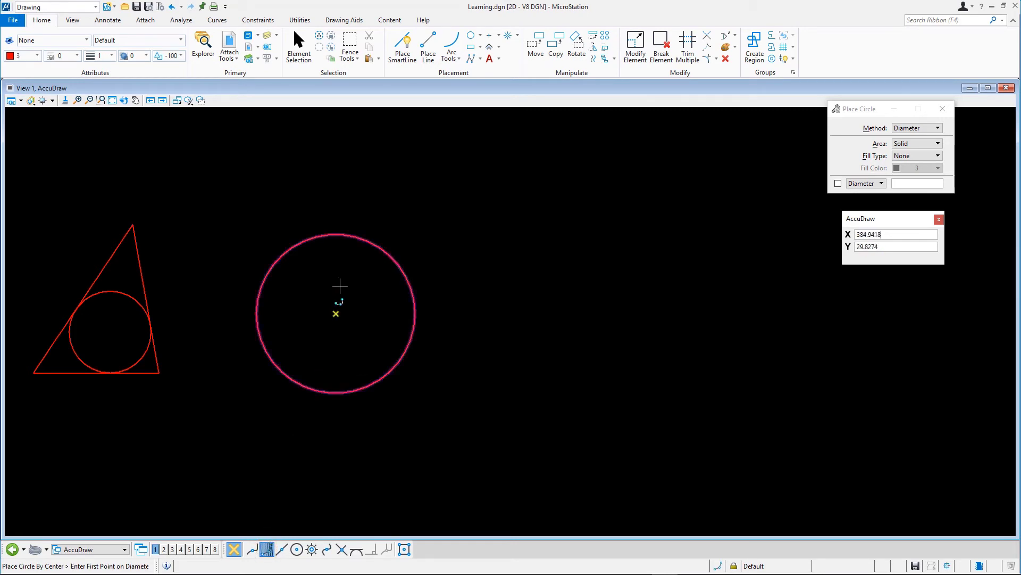
pyautogui.click(336, 235)
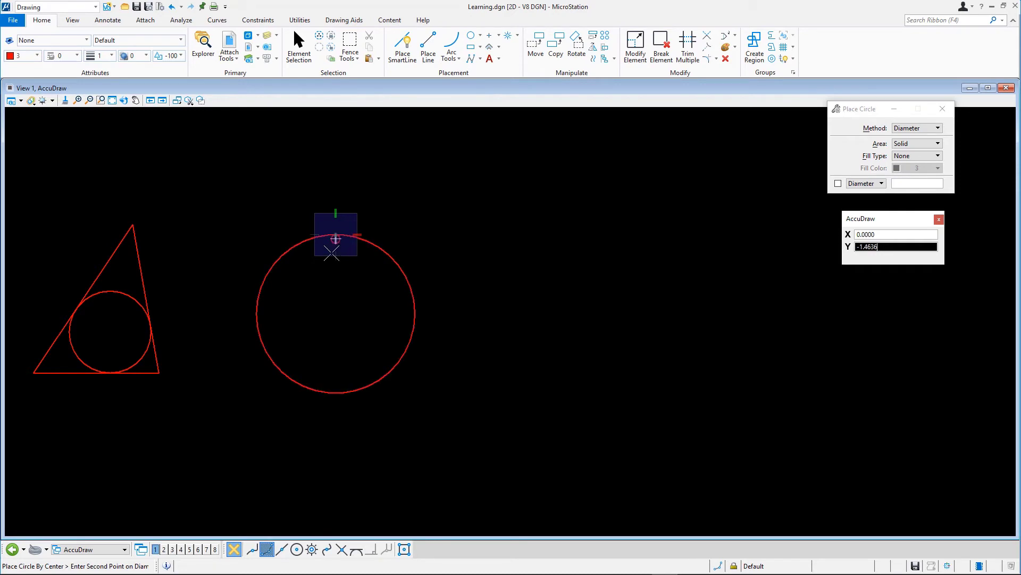
pyautogui.click(336, 313)
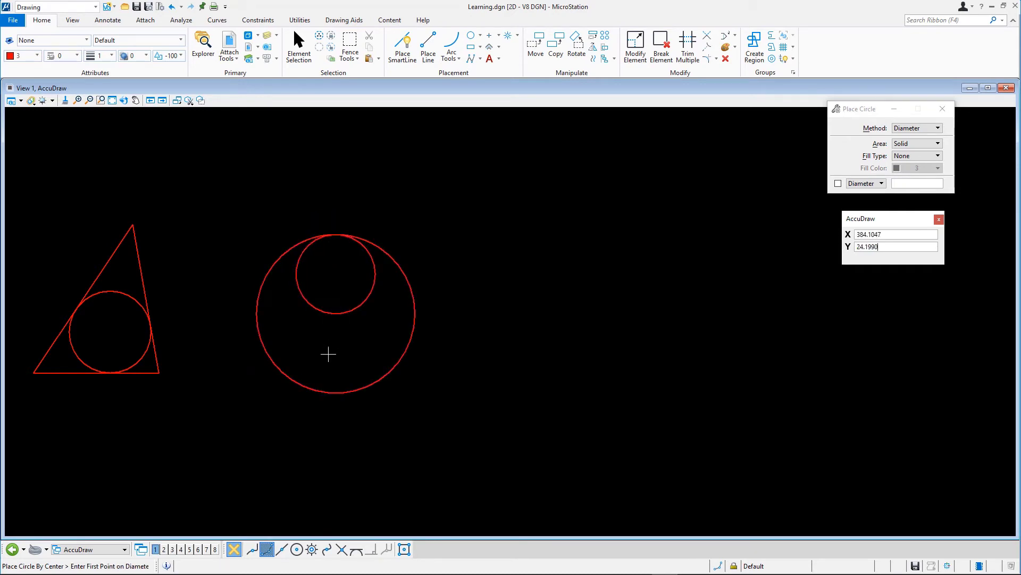
pyautogui.click(337, 393)
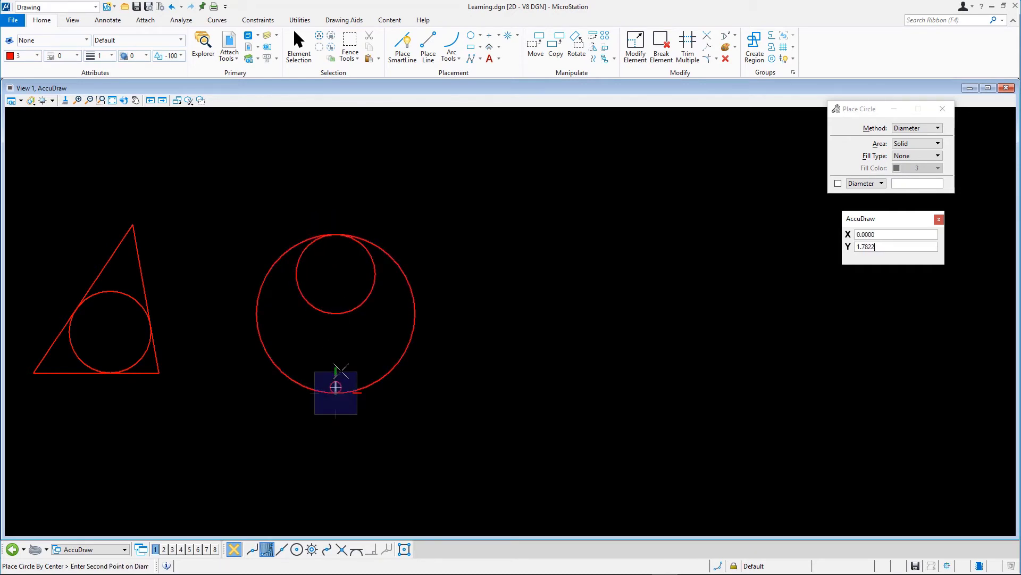
pyautogui.click(336, 314)
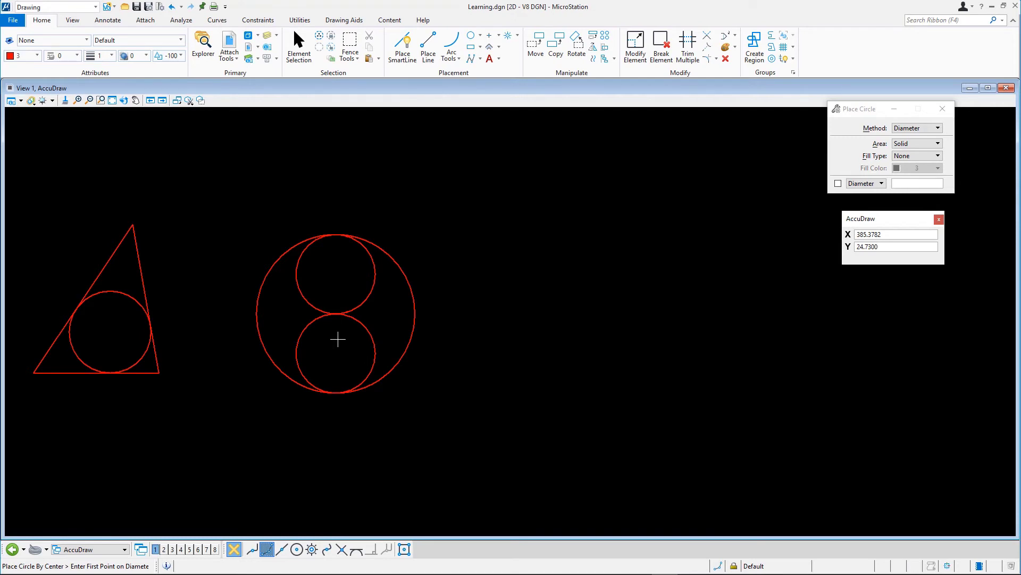
# Place a circle in the right-hand gap using the Edge method and Tangent snaps to the outer circle and both stacked circles
pyautogui.click(358, 550)
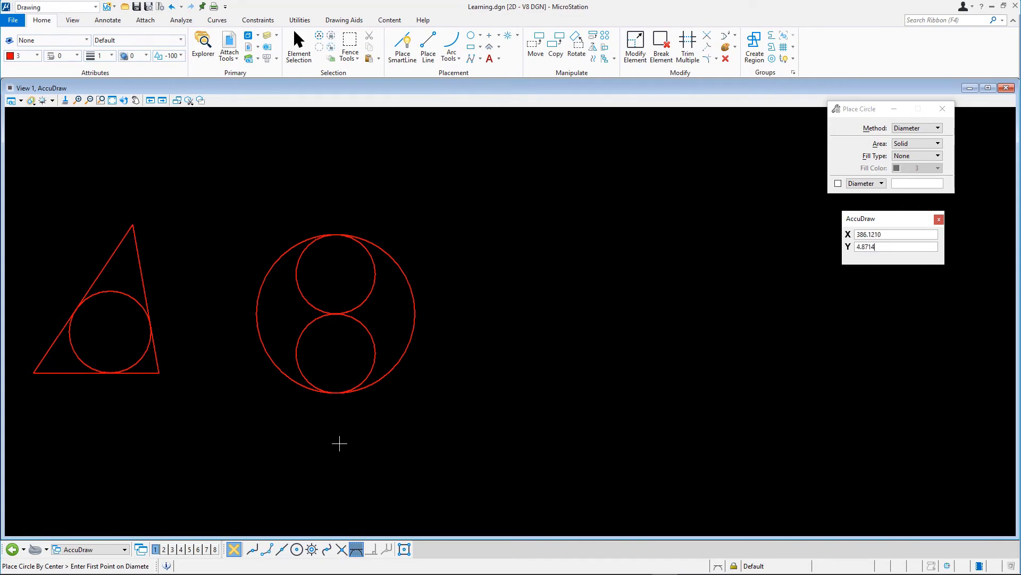
pyautogui.click(908, 128)
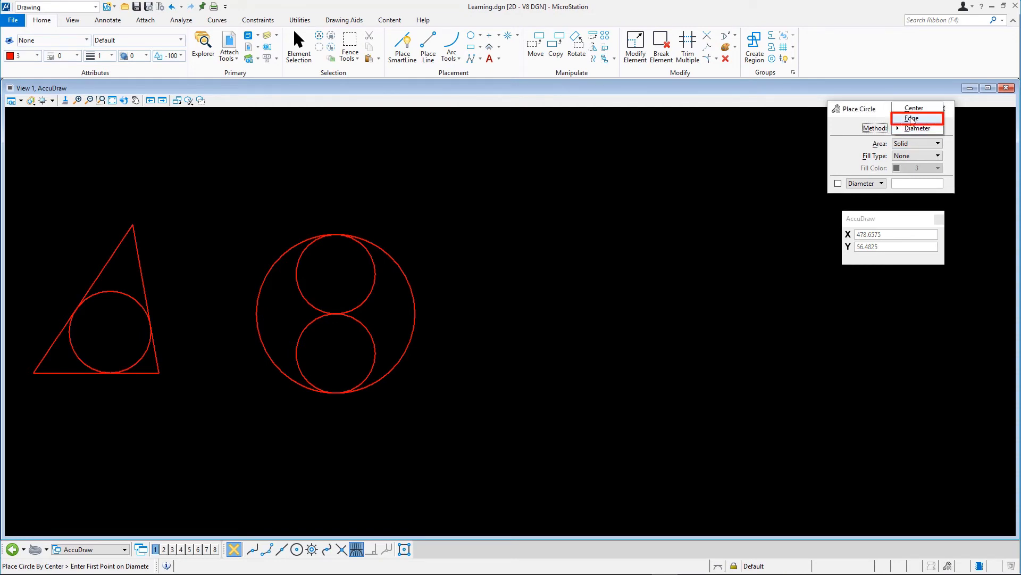
pyautogui.click(912, 120)
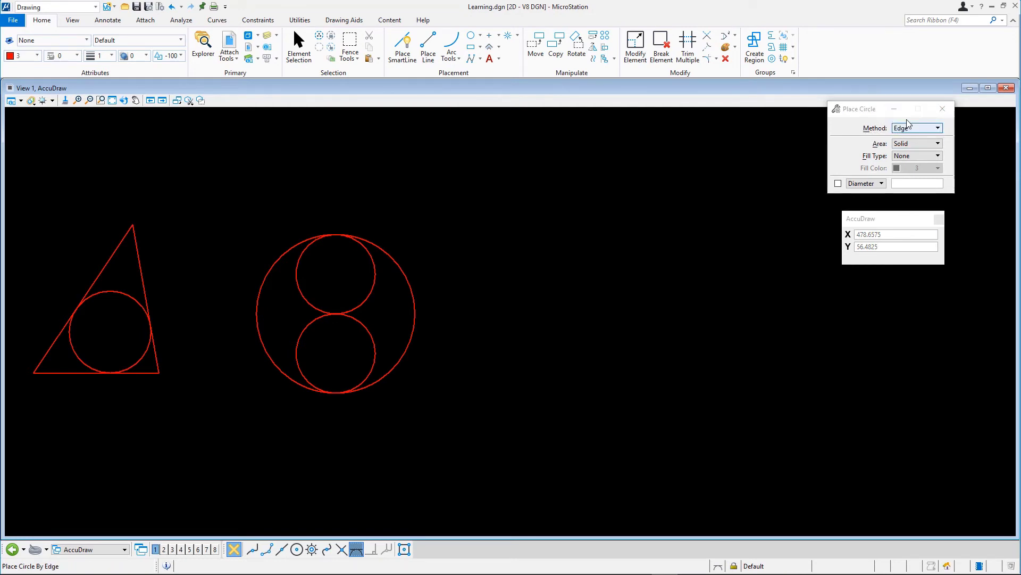
pyautogui.click(416, 315)
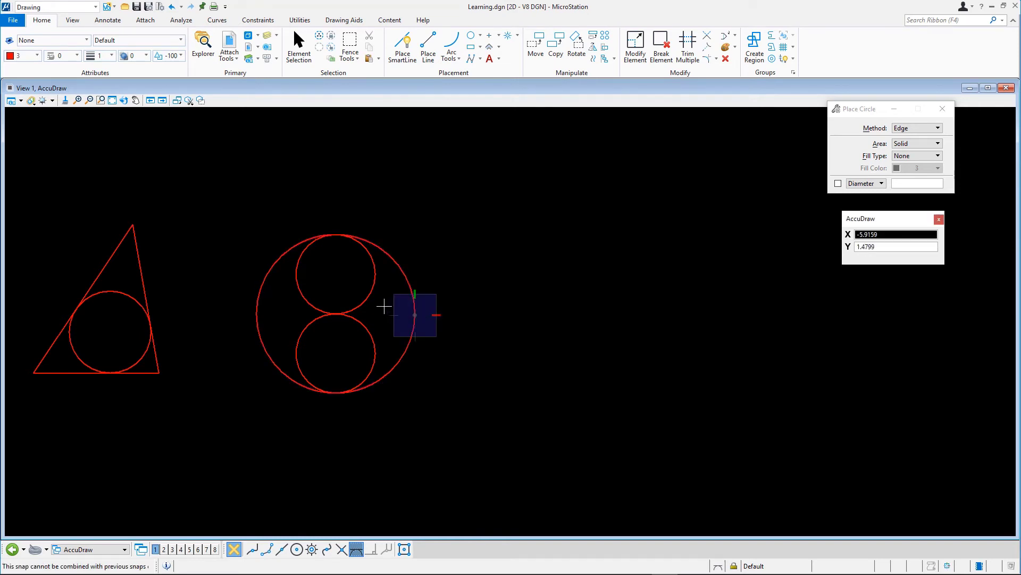
pyautogui.click(371, 293)
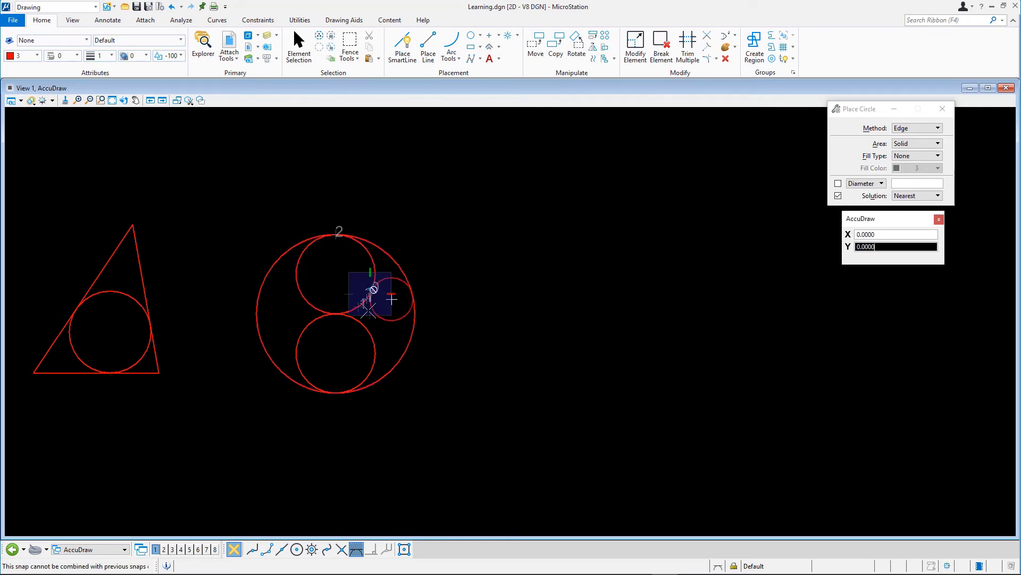
pyautogui.click(367, 326)
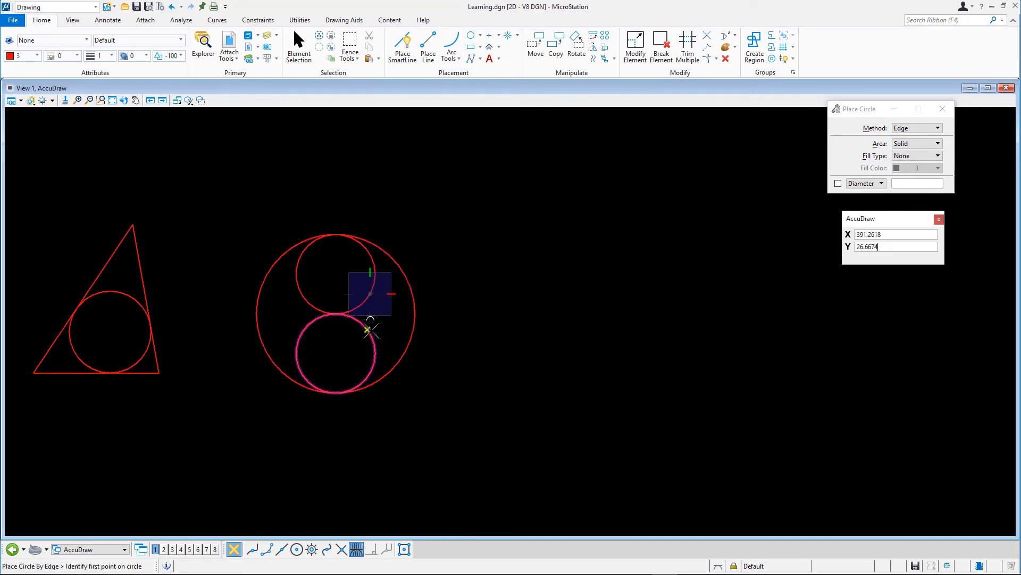
# Fill the left-hand gap with a matching Edge-method circle tangent to the outer circle and both stacked circles
pyautogui.click(295, 287)
pyautogui.click(257, 311)
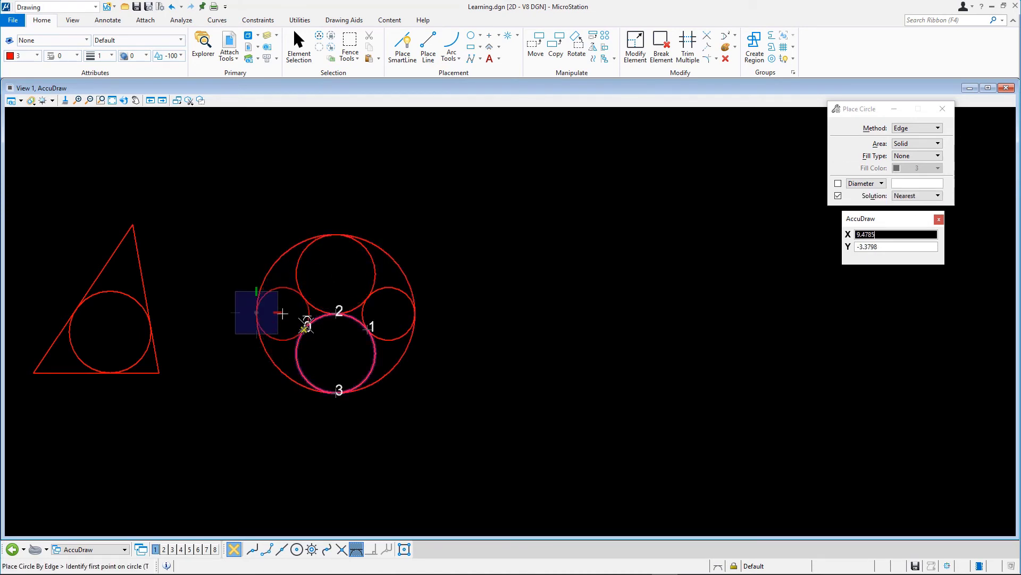
pyautogui.click(306, 326)
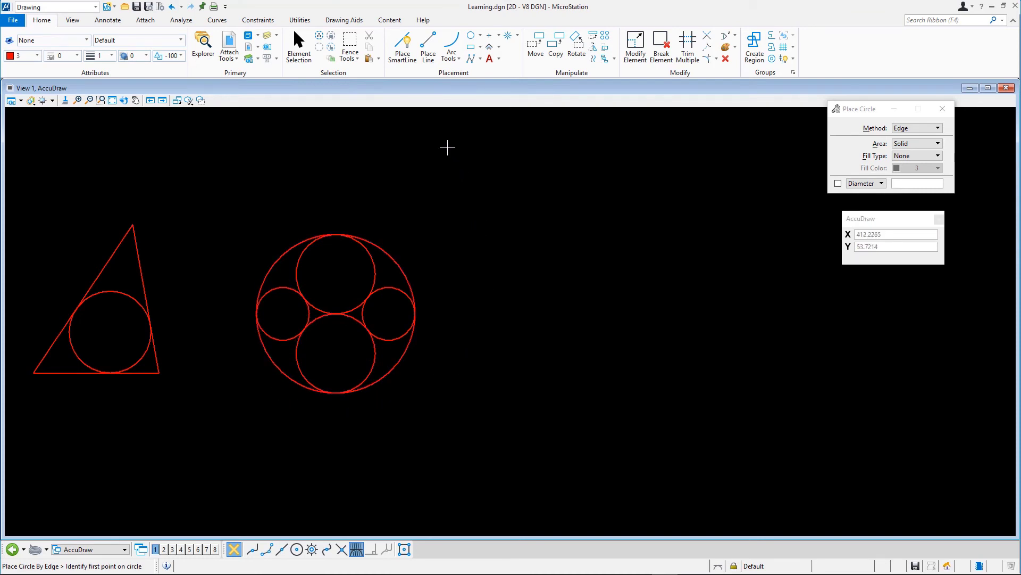
# Draw a single-segment SmartLine to the right of the nested circles, sloping up from lower left to upper right
pyautogui.click(402, 47)
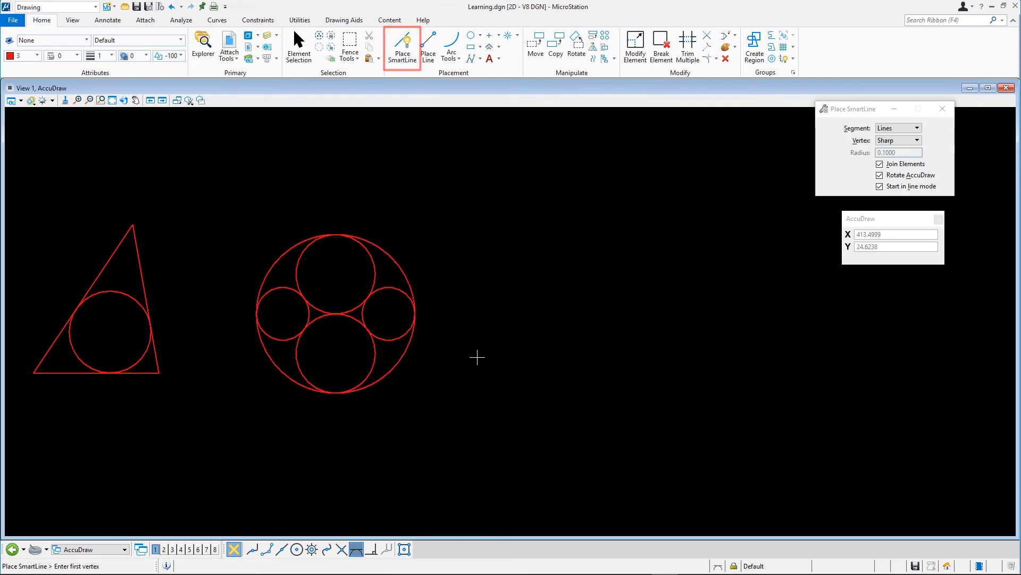
pyautogui.click(488, 378)
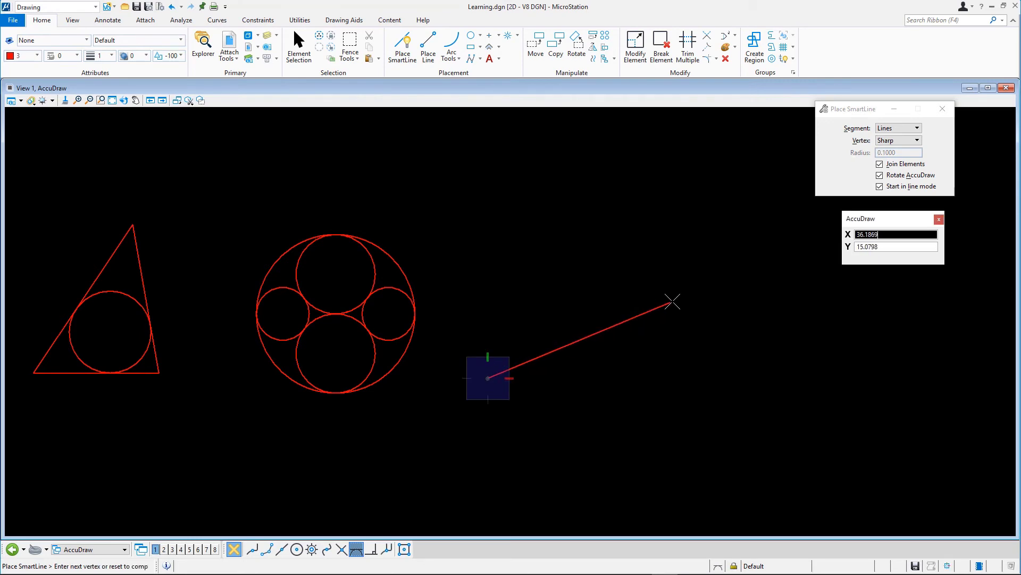
pyautogui.click(720, 278)
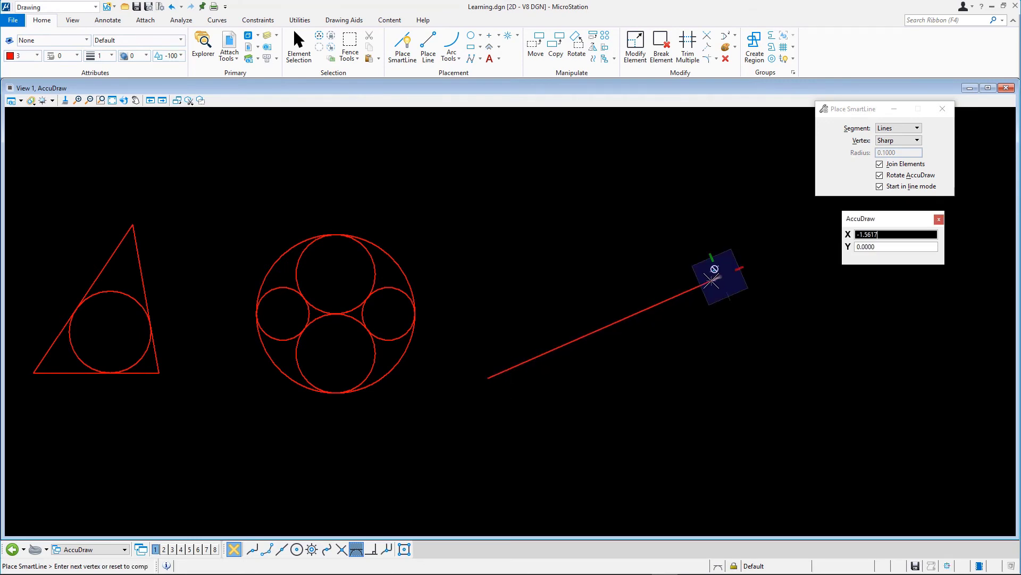
pyautogui.rightClick(710, 277)
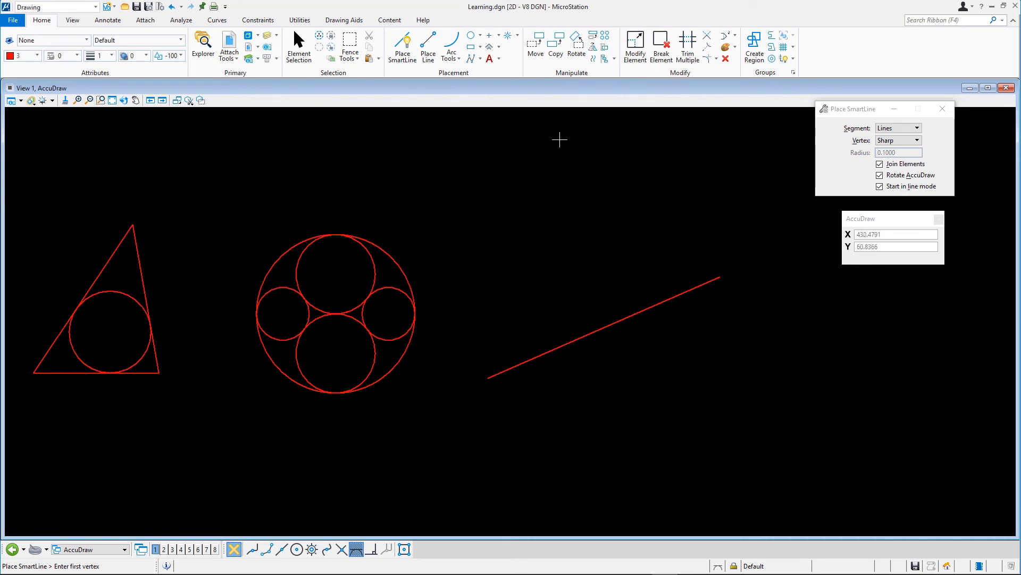
# Place a circle about 20.4 in diameter using the Center method, tangent to the sloping line and centered above its lower half
pyautogui.click(471, 35)
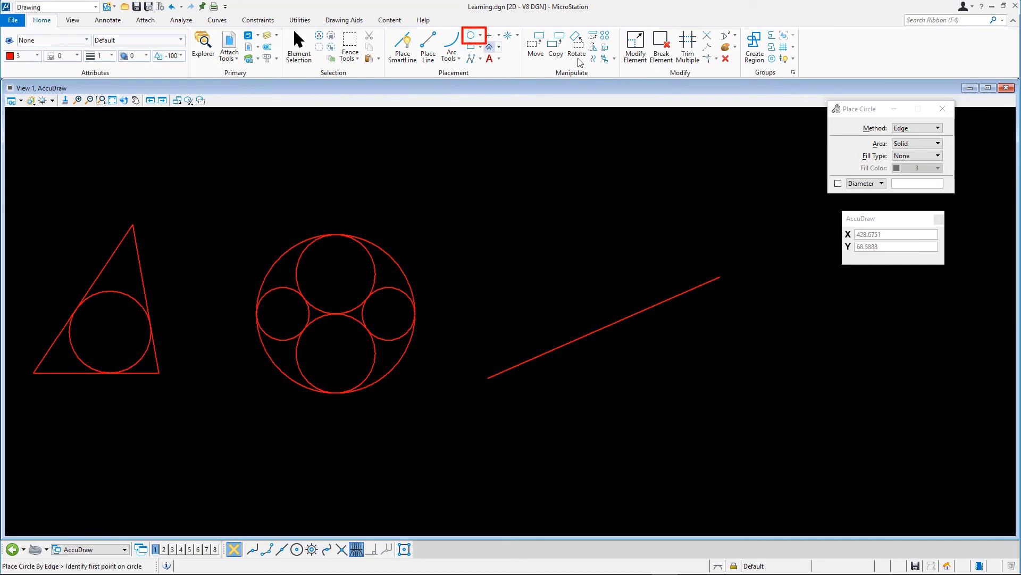
pyautogui.click(912, 130)
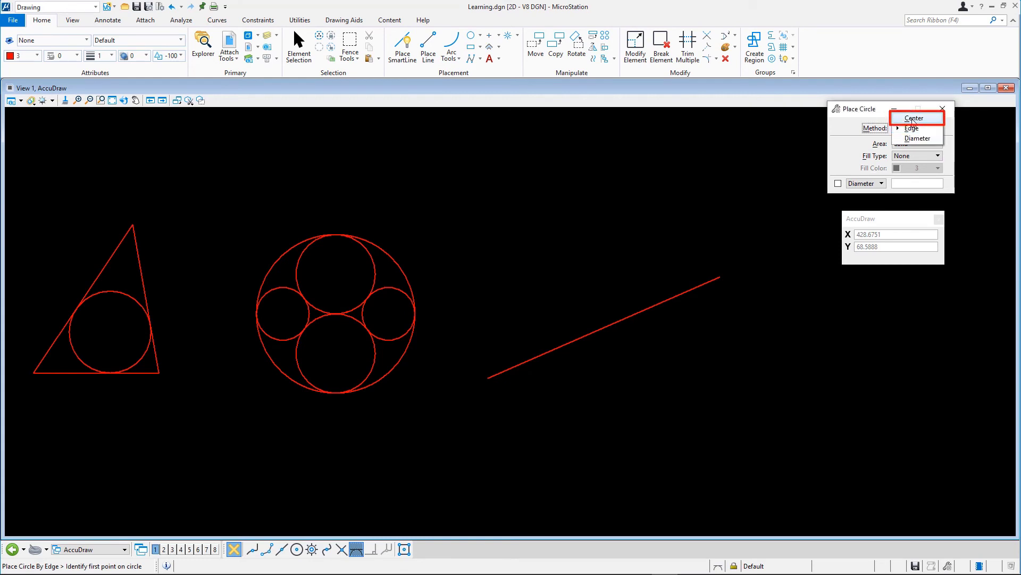
pyautogui.click(913, 118)
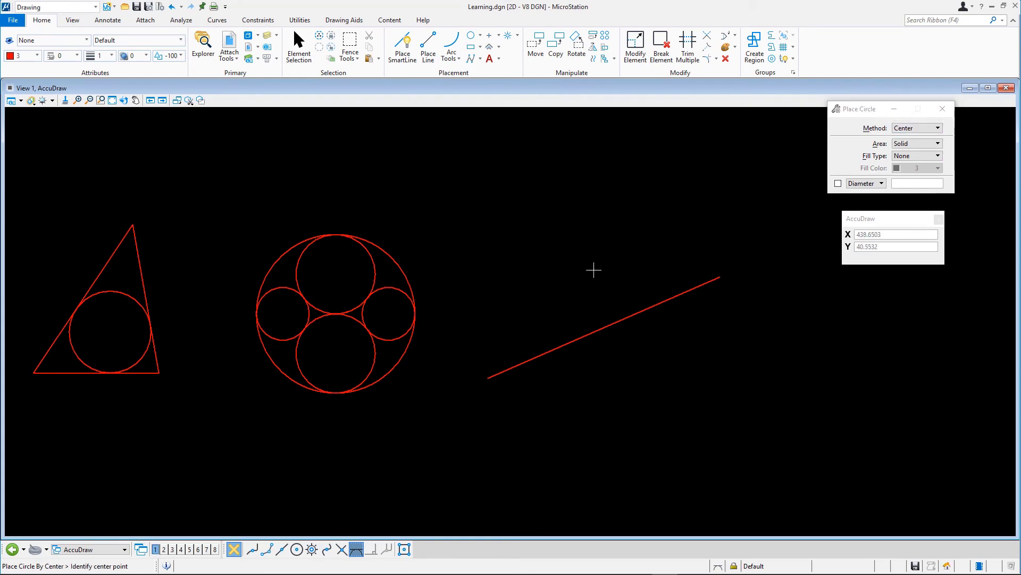
pyautogui.click(546, 352)
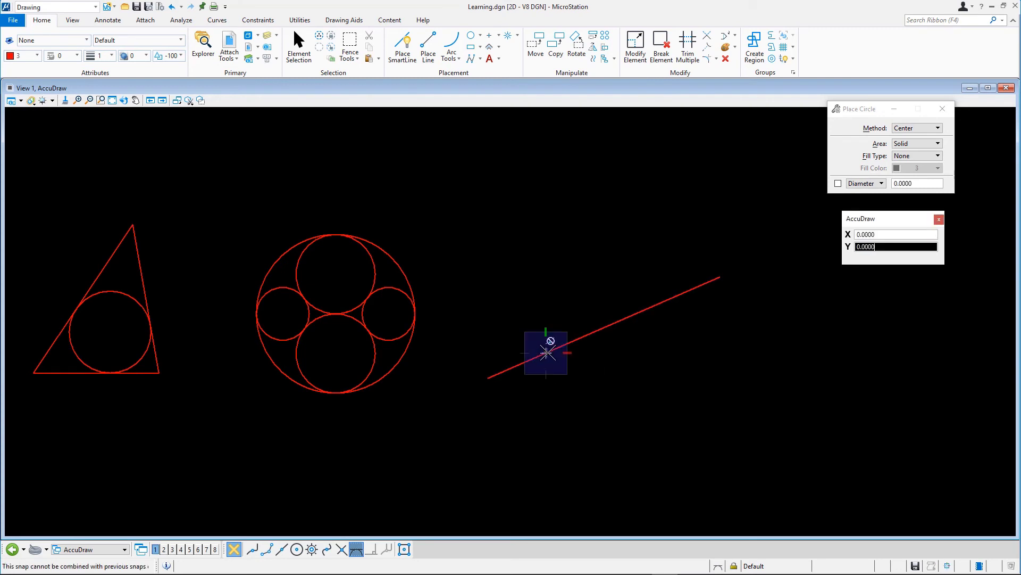
pyautogui.click(552, 333)
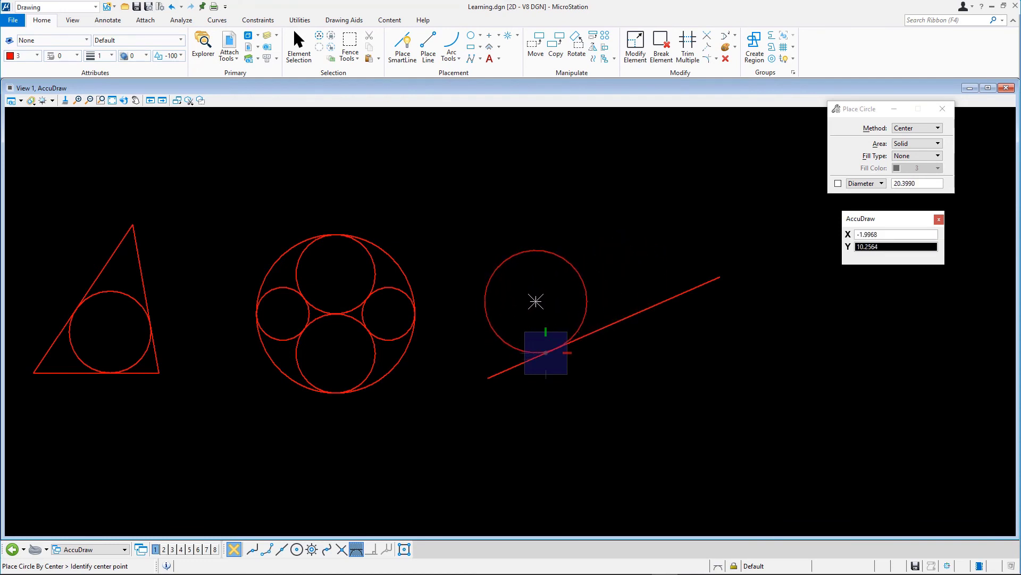
pyautogui.click(536, 301)
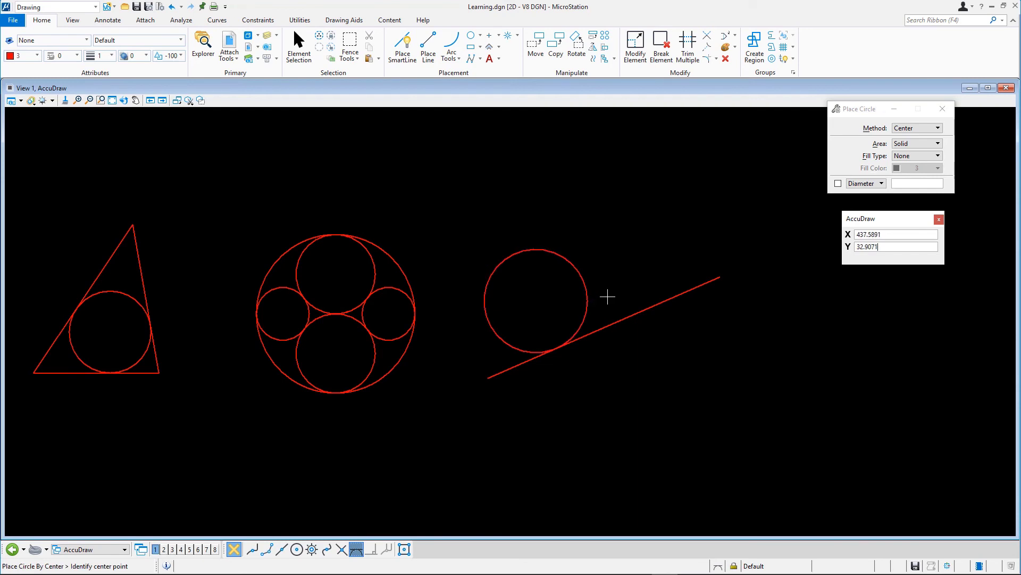
# Add a circle about 8.75 in diameter using the Edge method, tangent to the sloping line and the right side of the larger circle
pyautogui.click(910, 128)
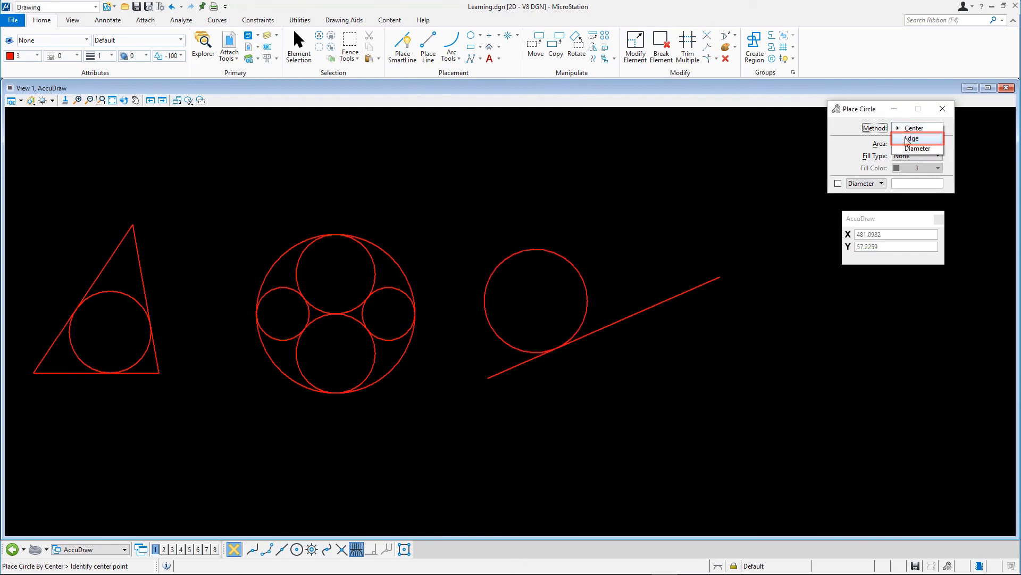
pyautogui.click(908, 139)
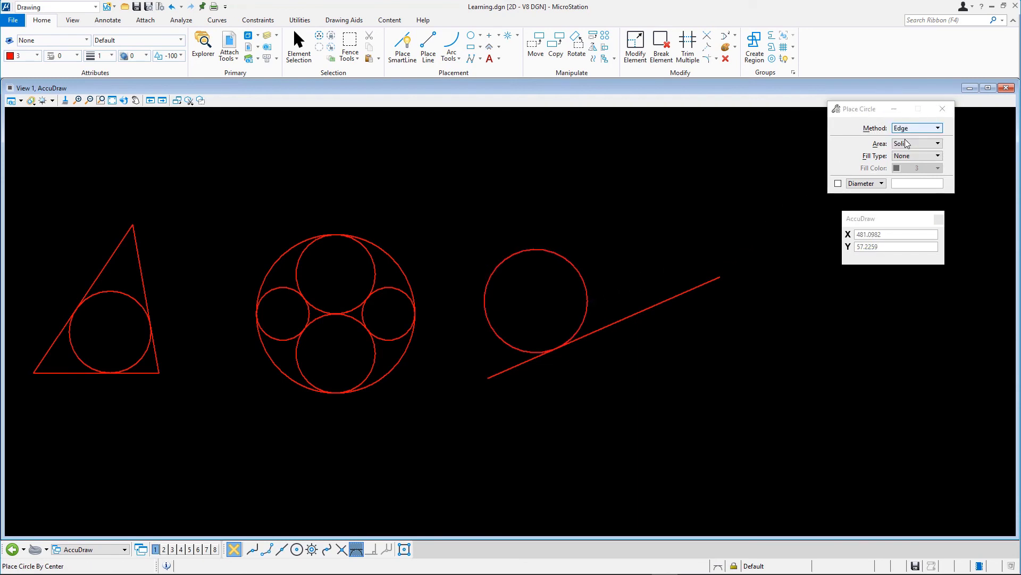
pyautogui.click(636, 312)
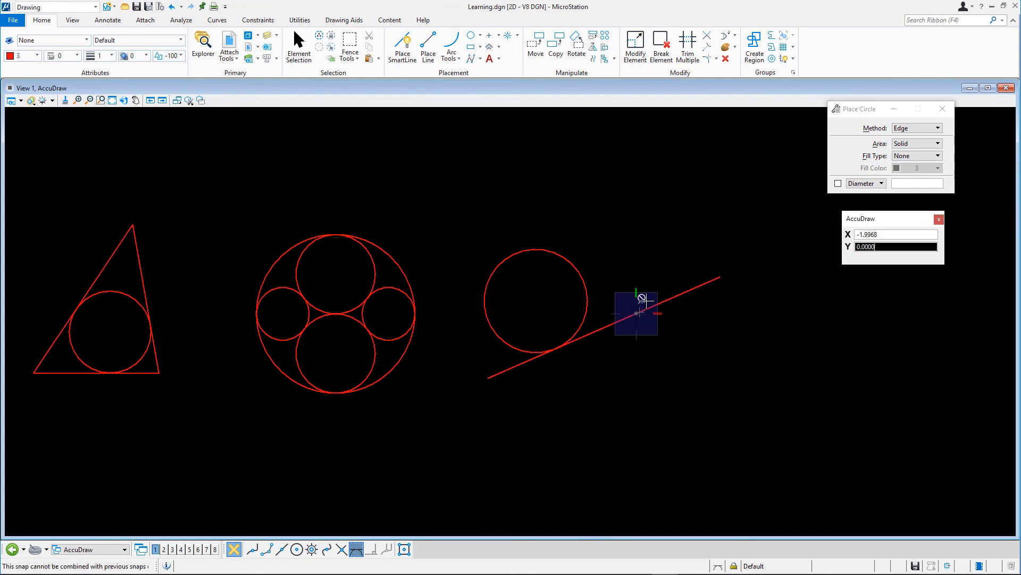
pyautogui.click(587, 288)
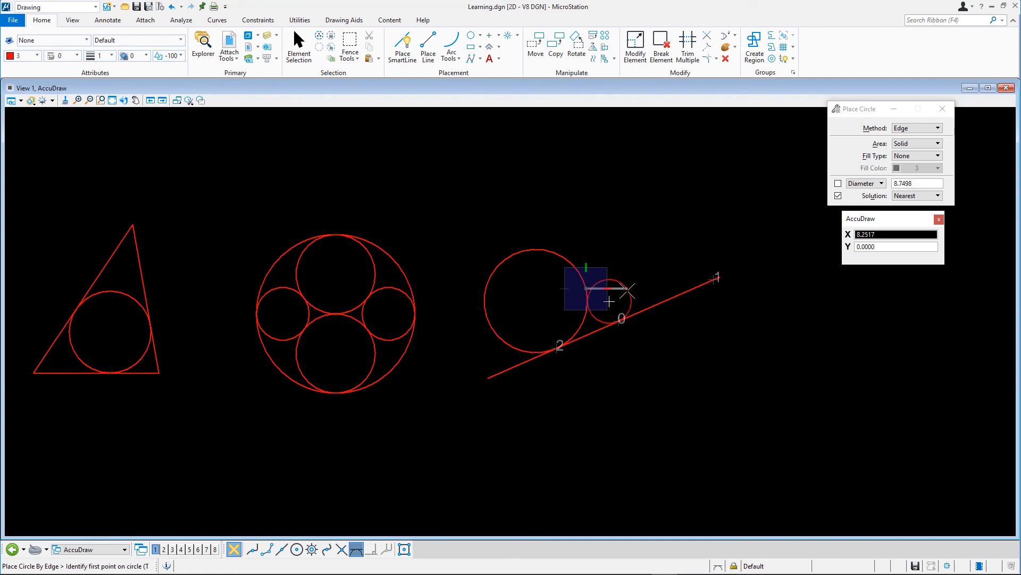
pyautogui.click(628, 290)
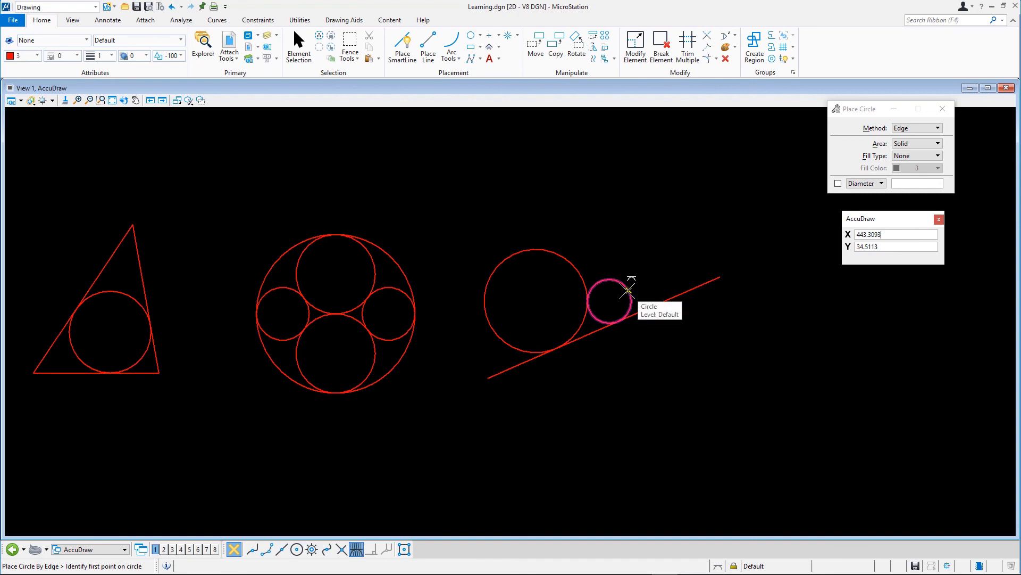